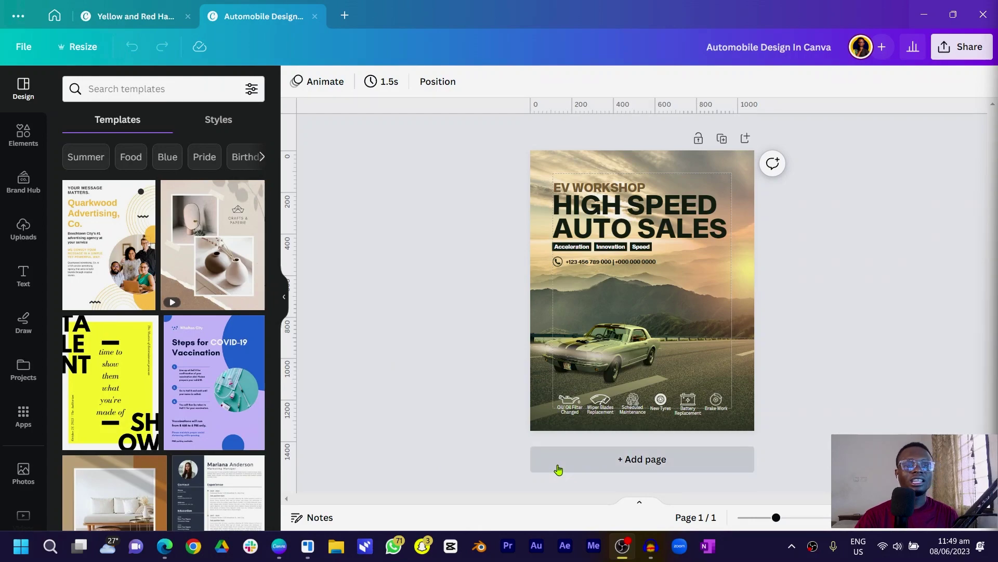
# Add a blank 1080 x 1350 Page 2 to the design and bring up the photo library.
pyautogui.click(558, 469)
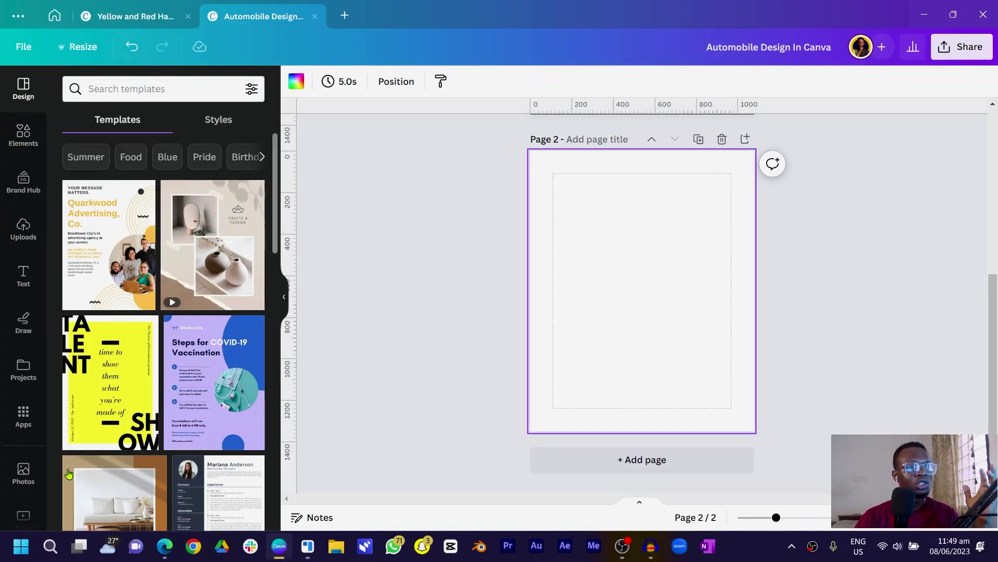
pyautogui.click(23, 474)
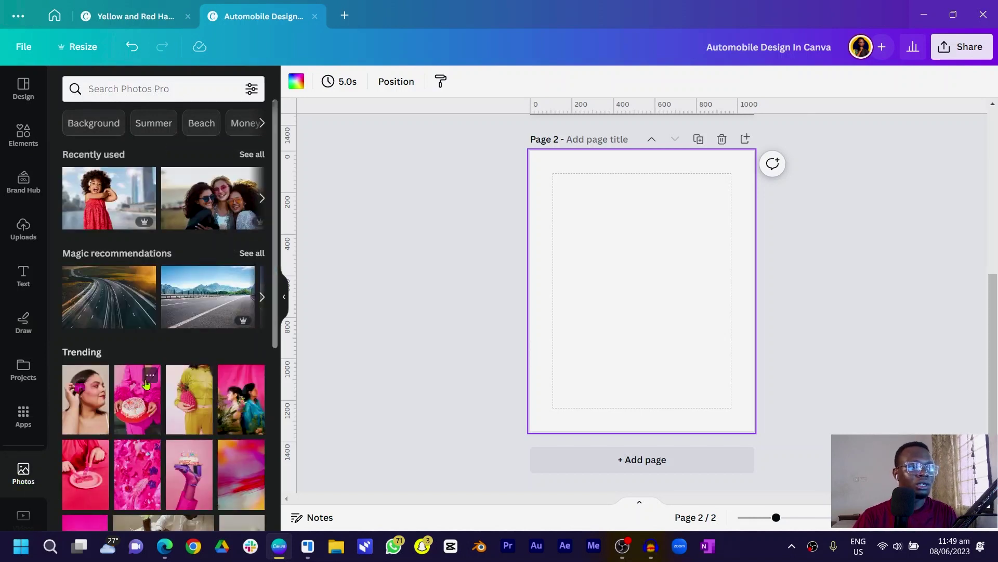
# Show recently used photos, then search the library for 'NATURE' and browse the results.
pyautogui.click(258, 155)
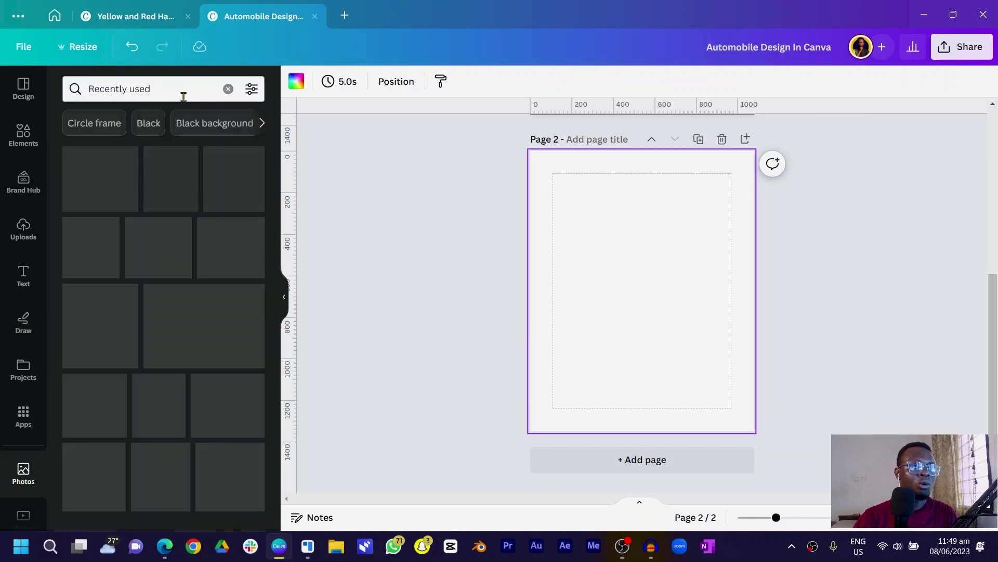
pyautogui.click(183, 97)
pyautogui.write('NATURE')
pyautogui.press('Return')
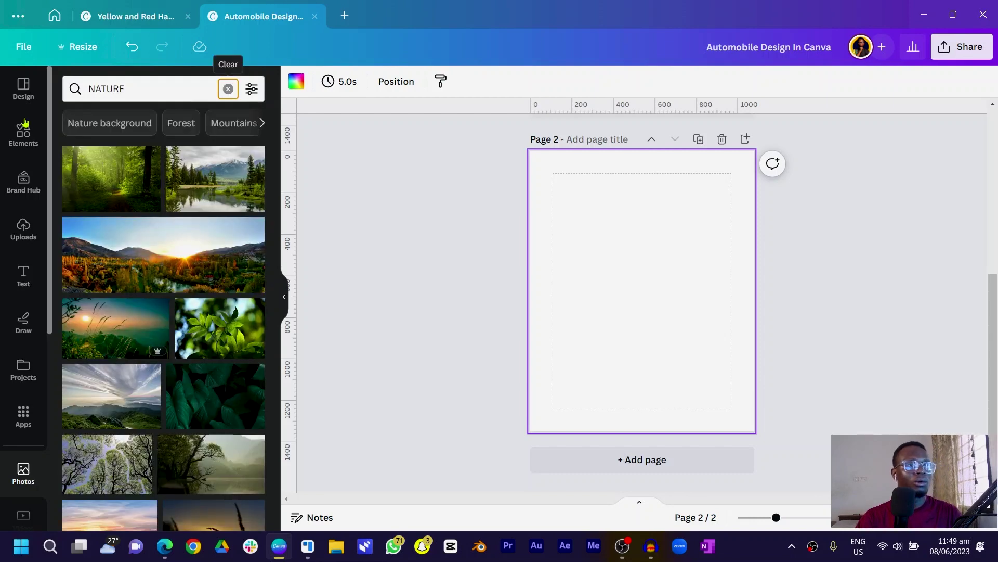
pyautogui.press('capslock')
pyautogui.scroll(-4, 93, 275)
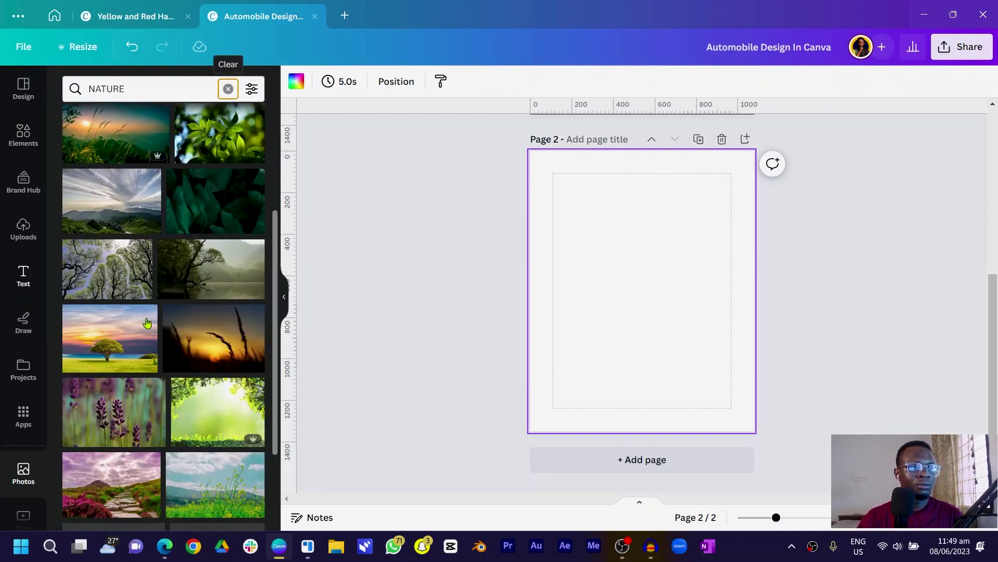
pyautogui.scroll(-3, 184, 341)
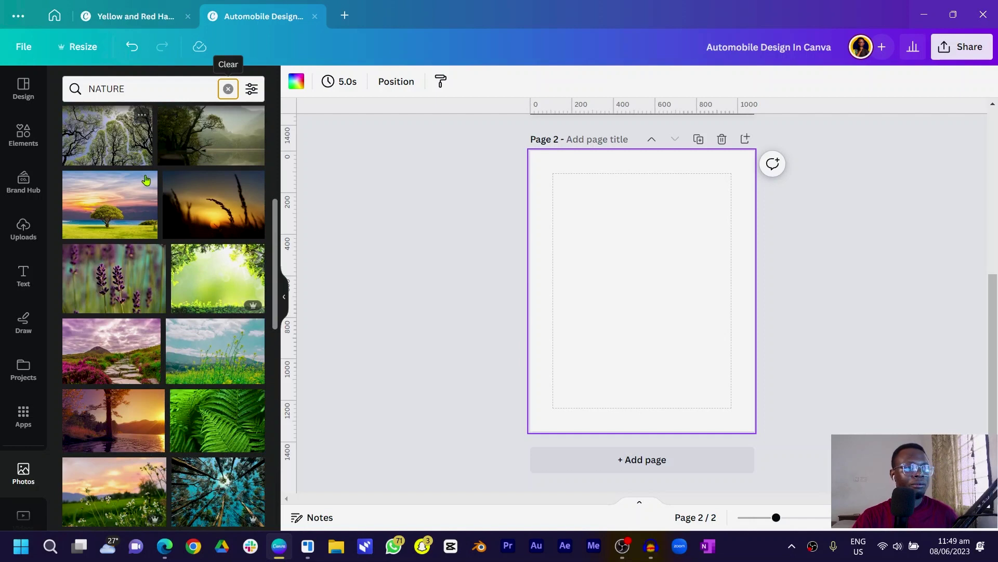
pyautogui.scroll(-6, 172, 328)
pyautogui.scroll(-2, 159, 312)
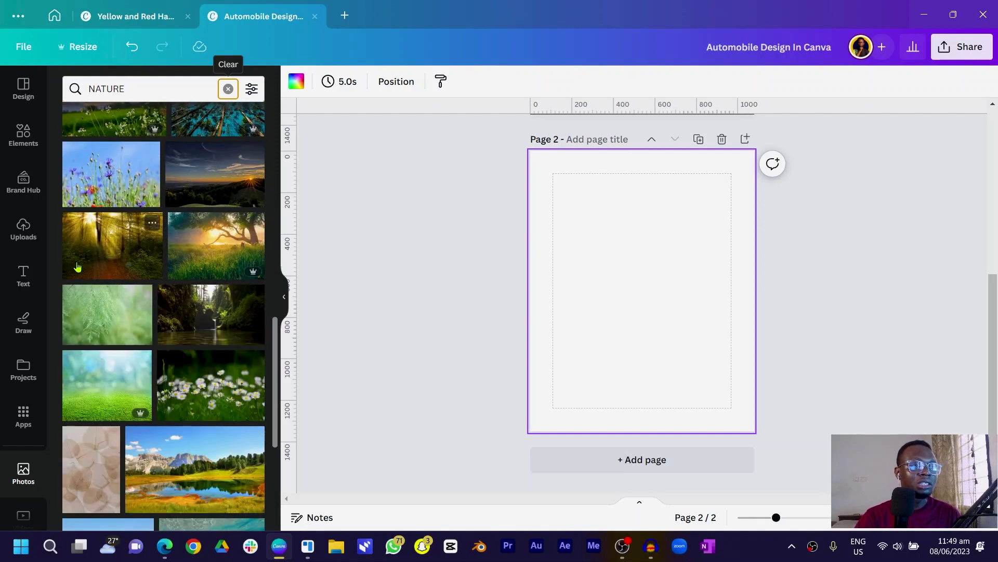
# Replace the search with 'mountain' and browse the mountain photos.
pyautogui.click(170, 97)
pyautogui.write('mou')
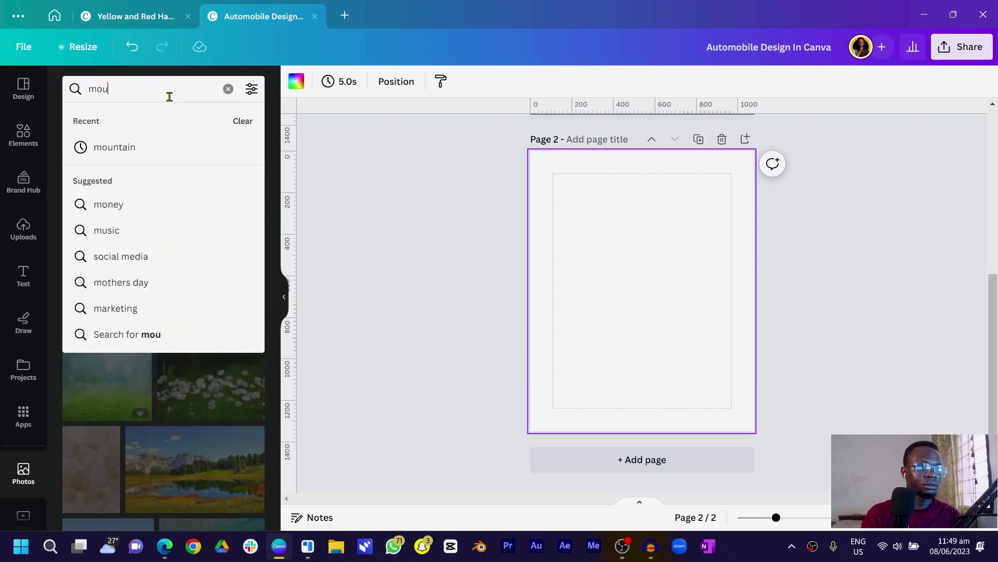
pyautogui.write('ntain')
pyautogui.press('Return')
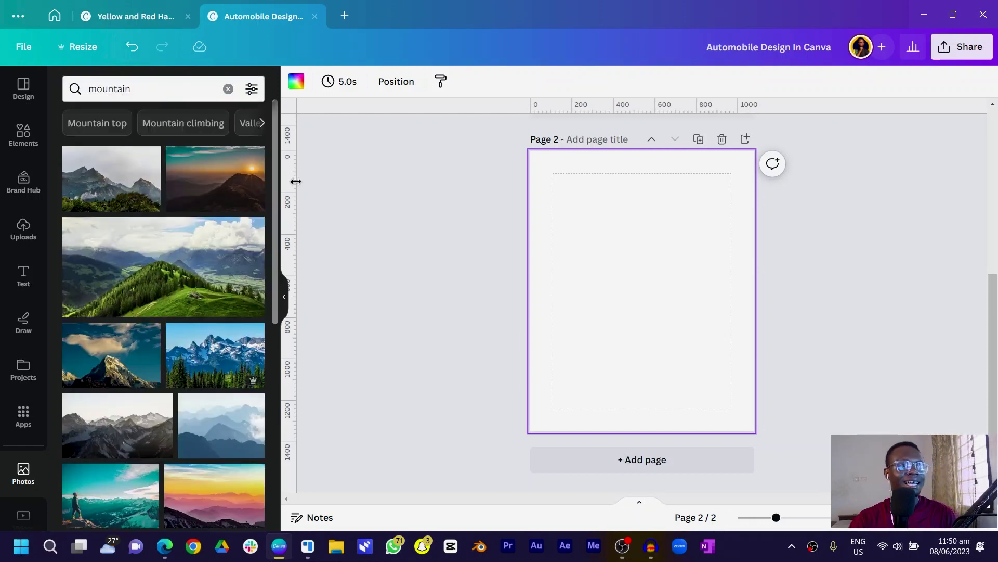
pyautogui.scroll(-8, 132, 329)
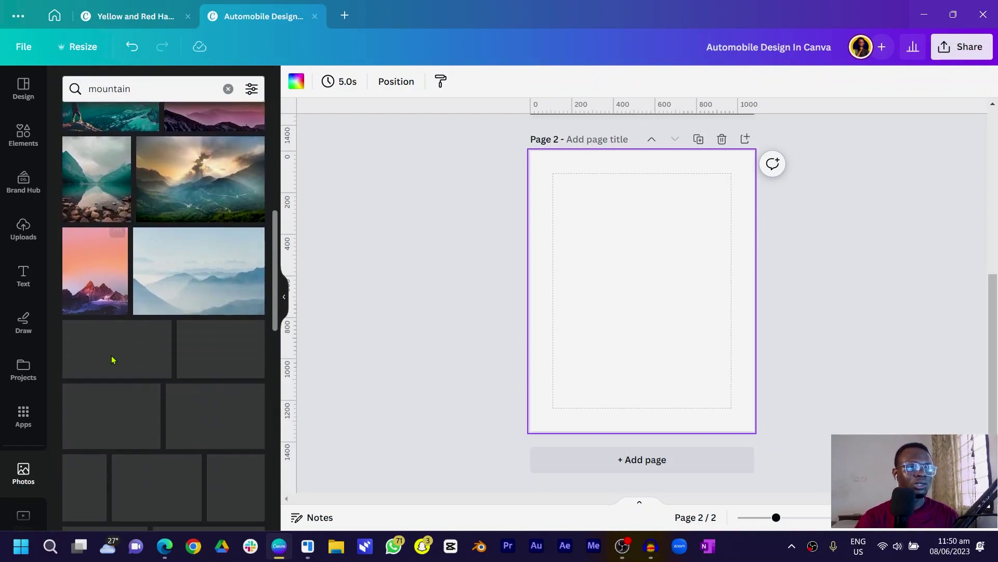
# Clear the search and add the Fukushima Nature Landscape mountain photo to Page 2.
pyautogui.click(225, 92)
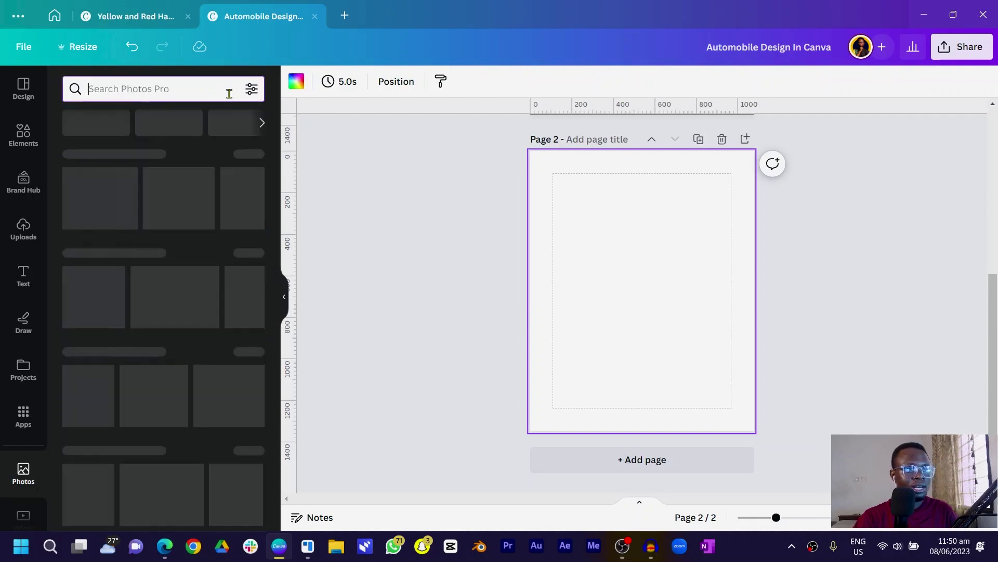
pyautogui.scroll(-5, 111, 356)
pyautogui.scroll(-10, 111, 358)
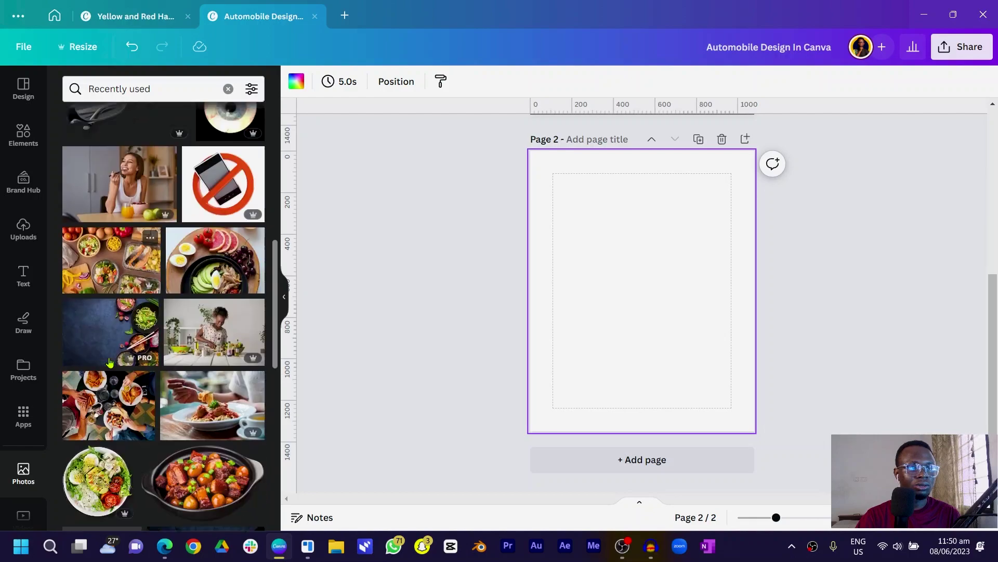
pyautogui.scroll(-3, 108, 368)
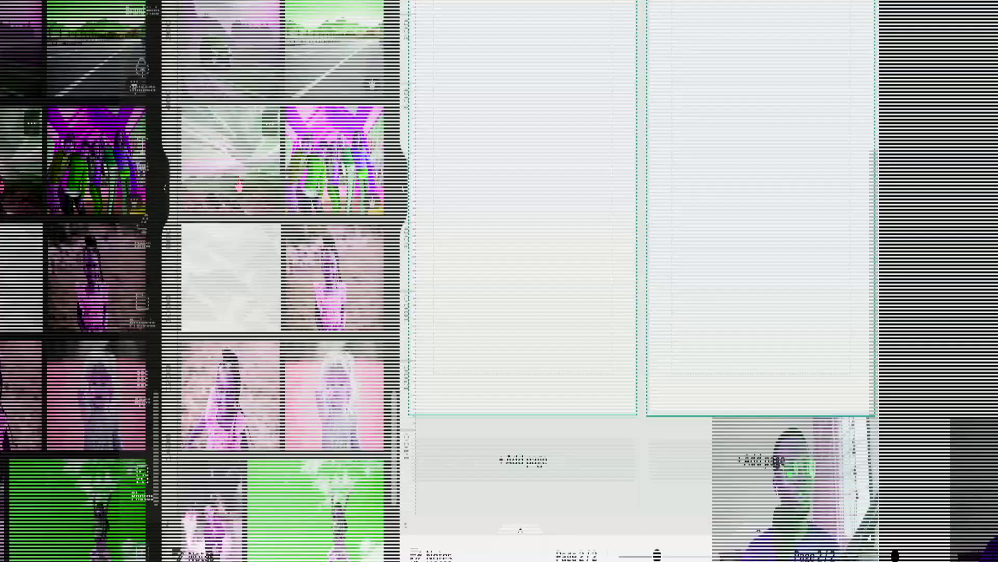
pyautogui.click(151, 258)
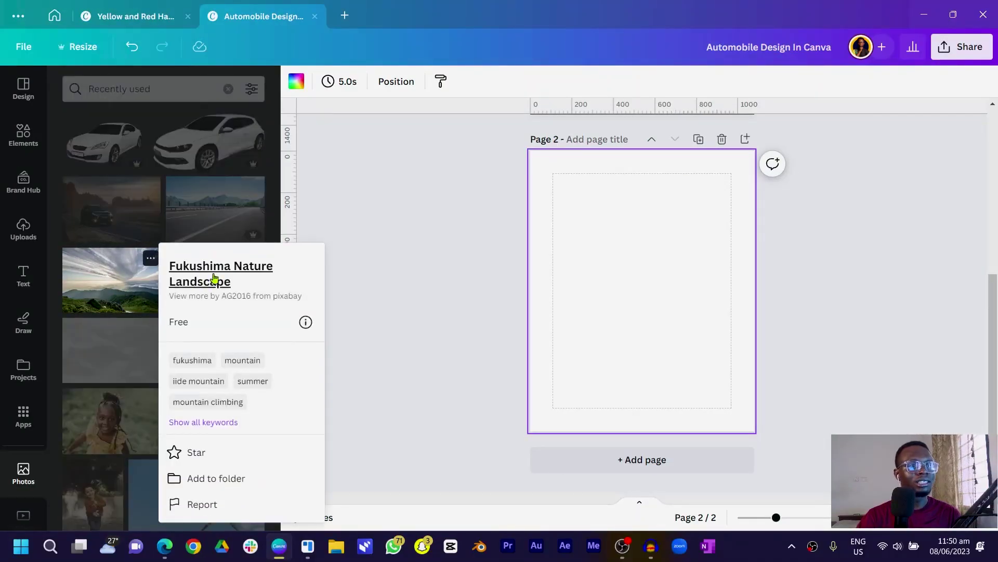
pyautogui.click(98, 294)
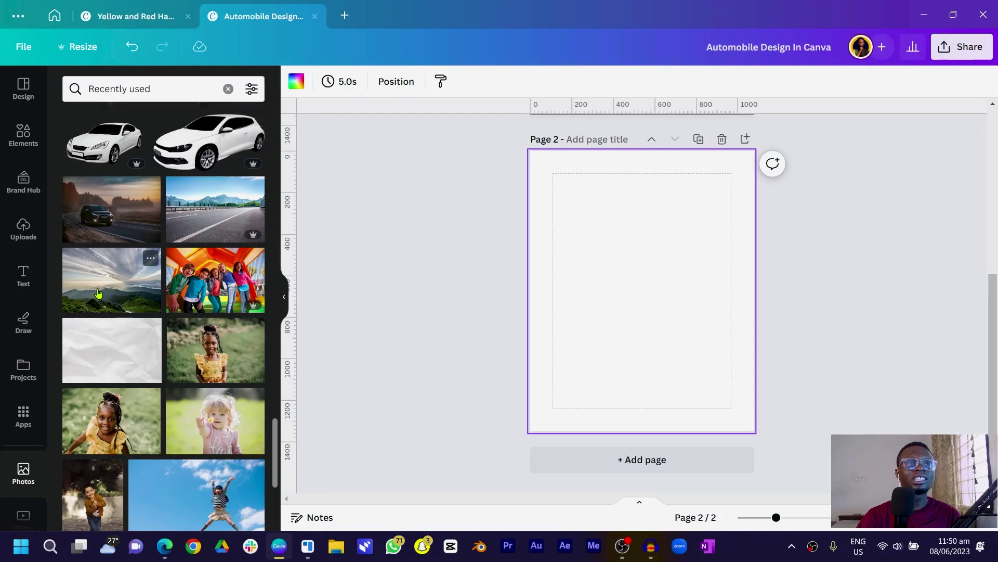
pyautogui.click(98, 294)
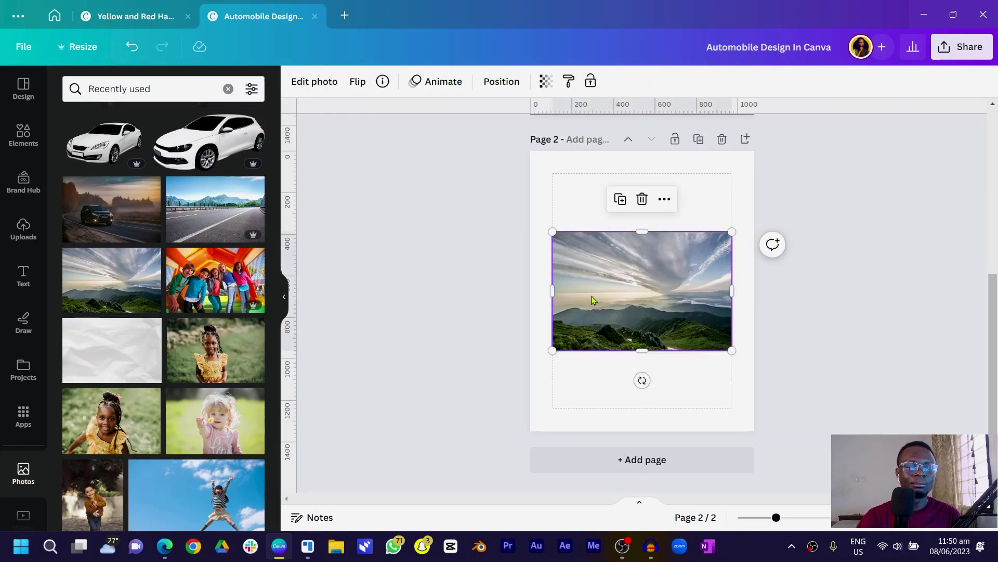
# Move and enlarge the mountain photo so it spans the full page width.
pyautogui.moveTo(586, 298); pyautogui.dragTo(552, 213)
pyautogui.moveTo(679, 252); pyautogui.dragTo(791, 379)
pyautogui.moveTo(673, 323); pyautogui.dragTo(656, 388)
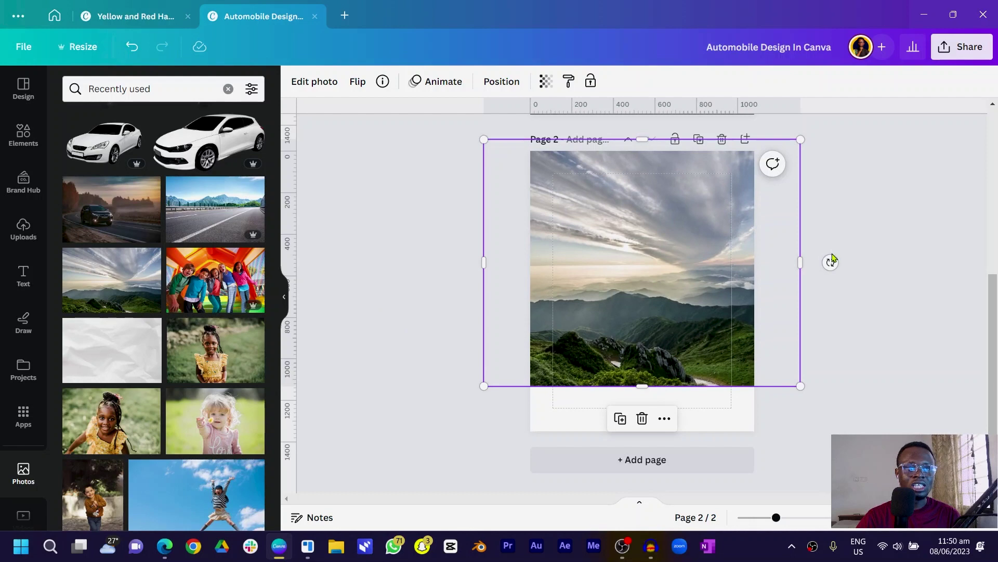
pyautogui.click(368, 298)
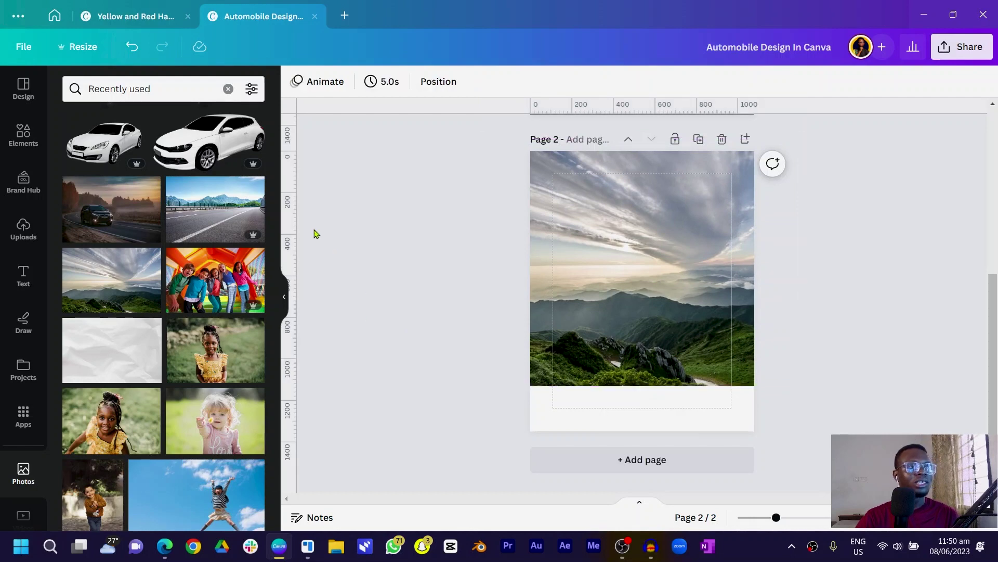
# Search the photo library for 'road'.
pyautogui.click(182, 86)
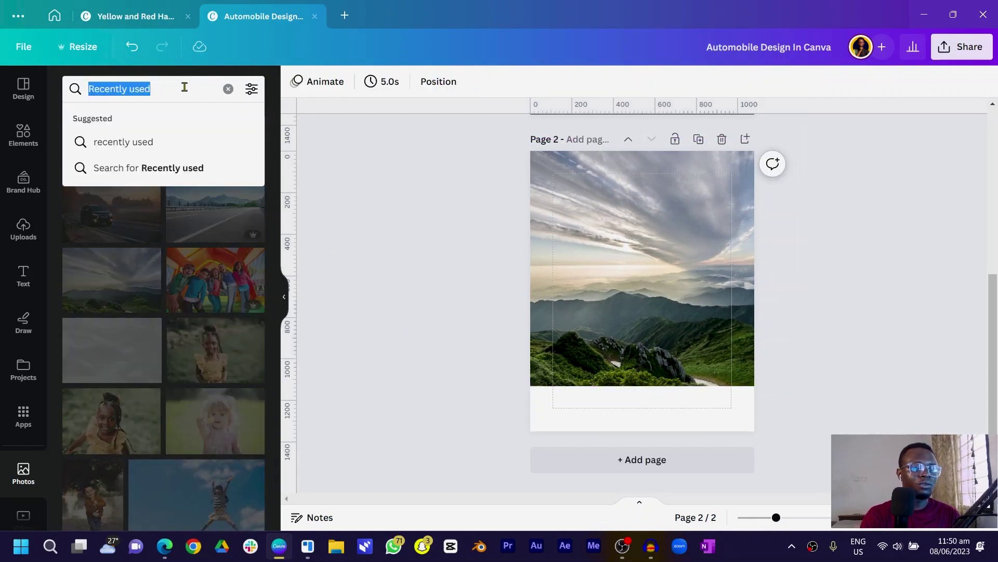
pyautogui.press('BackSpace')
pyautogui.write('road')
pyautogui.press('Return')
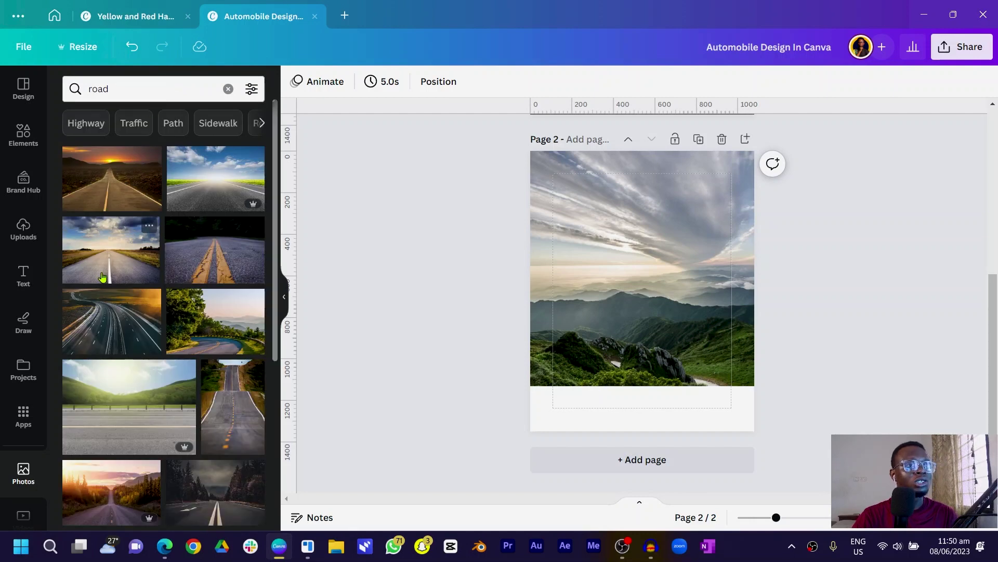
# Check the Black Road and An Empty Road details, then add the seaside road photo.
pyautogui.scroll(-4, 102, 276)
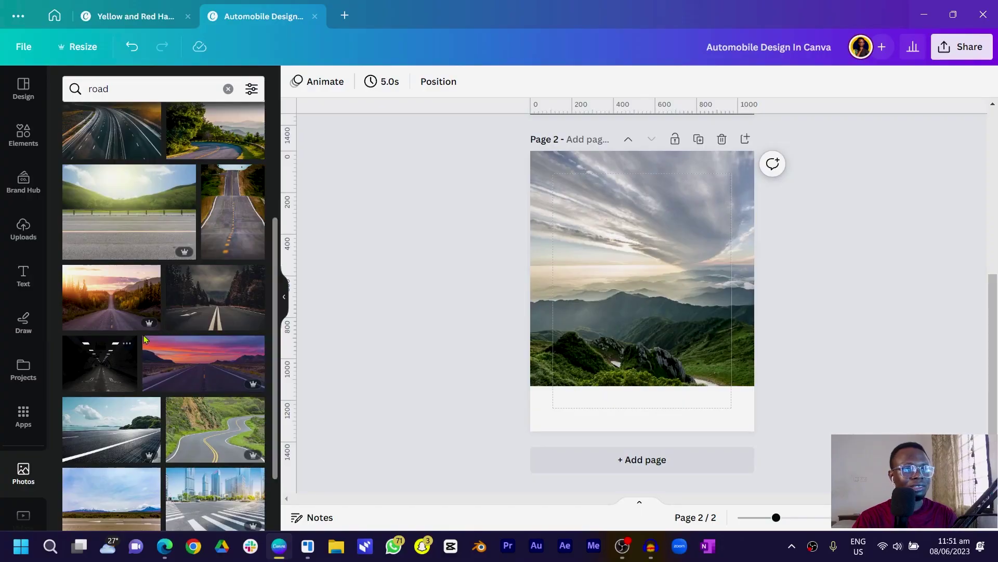
pyautogui.click(254, 274)
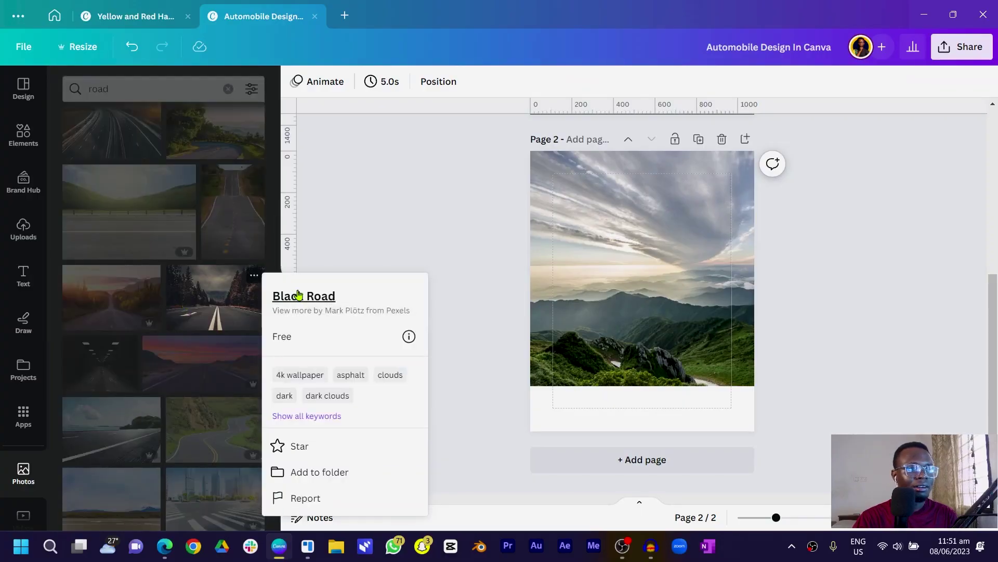
pyautogui.click(130, 343)
pyautogui.click(254, 174)
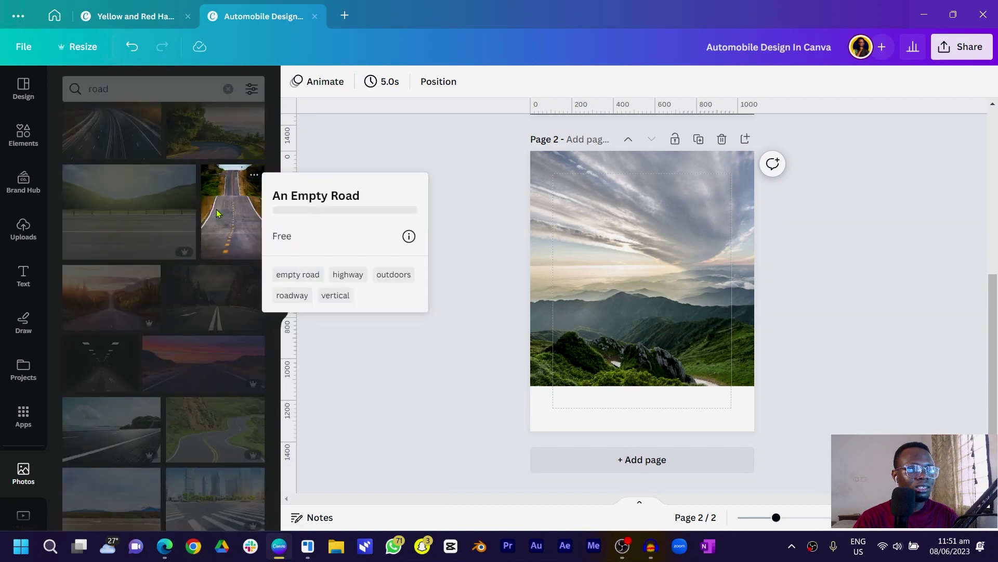
pyautogui.click(359, 147)
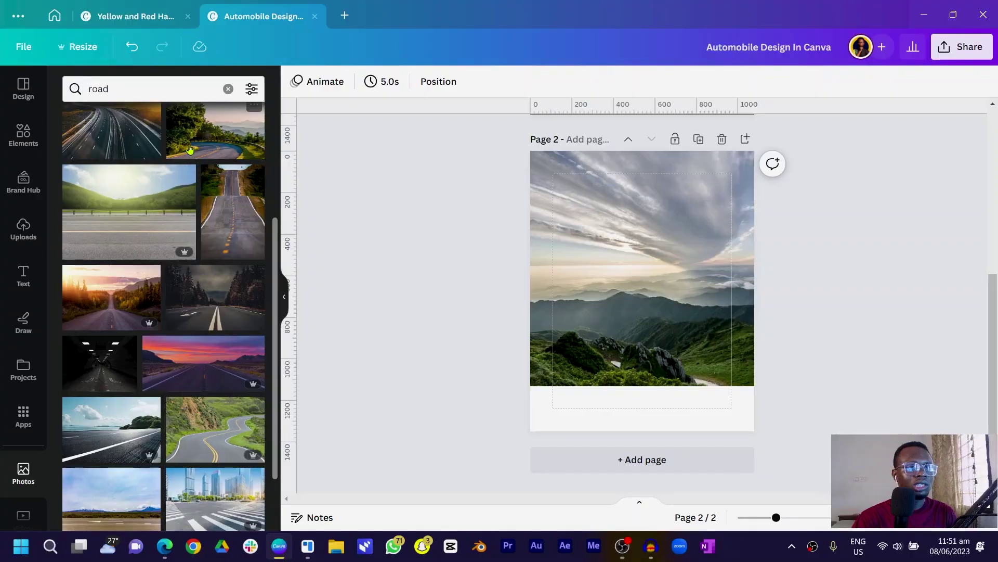
pyautogui.scroll(-5, 161, 292)
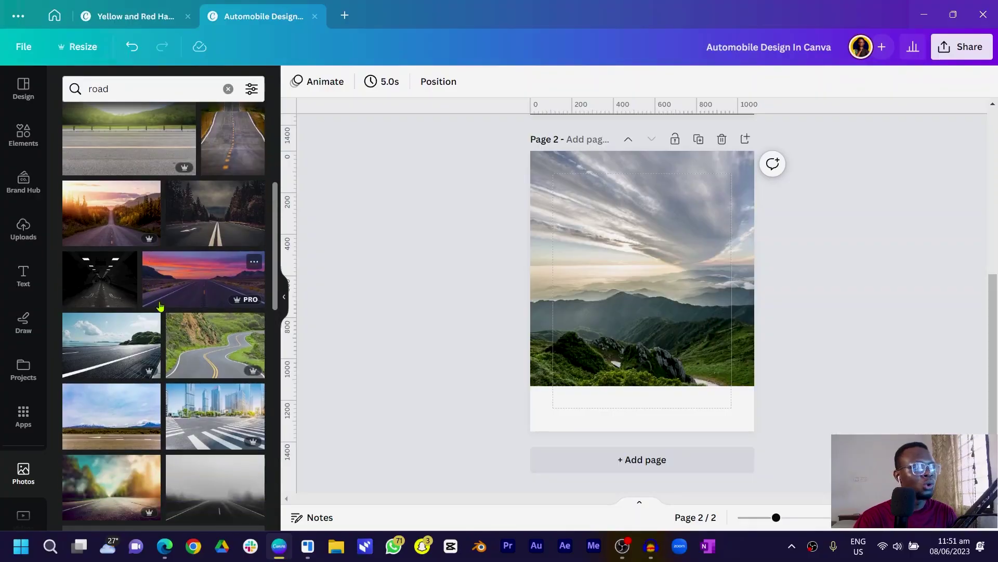
pyautogui.click(91, 363)
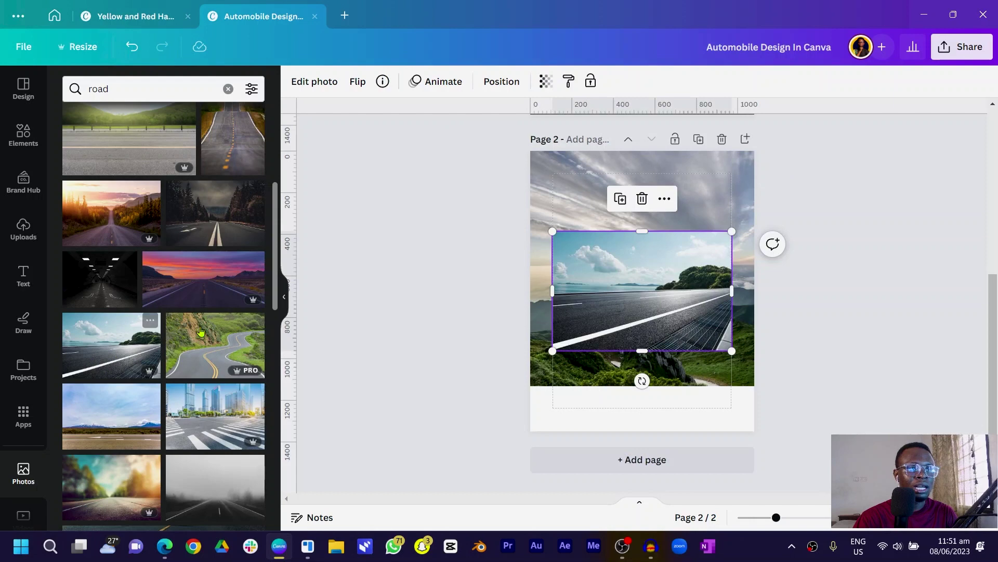
# Clear the road search and reposition the mountain background photo on the page.
pyautogui.click(228, 90)
pyautogui.click(249, 155)
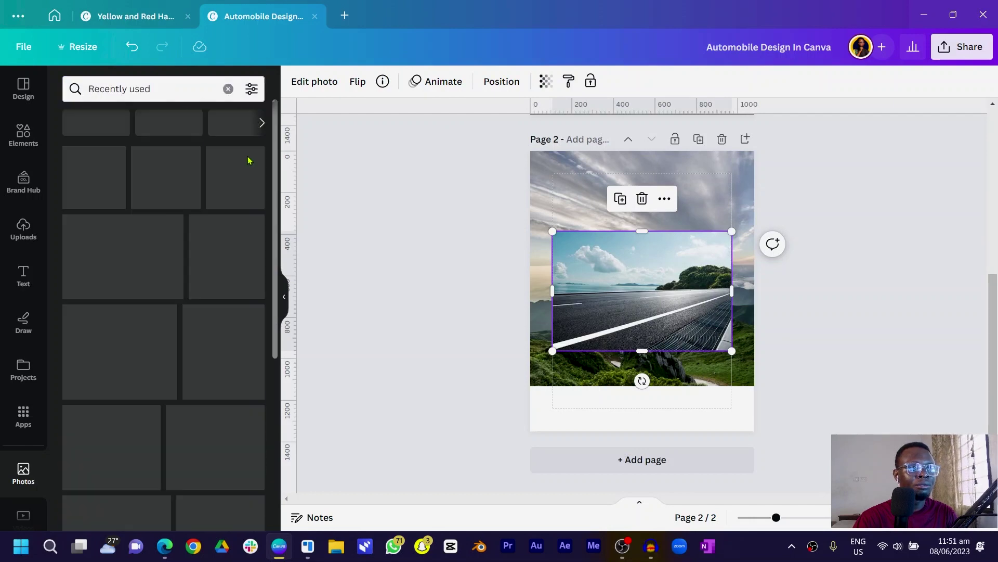
pyautogui.scroll(-15, 167, 299)
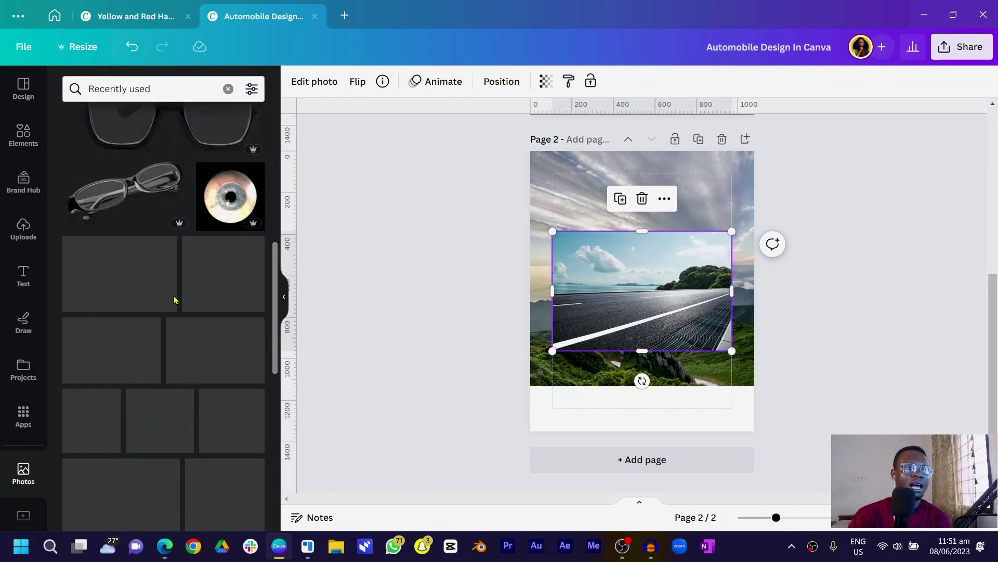
pyautogui.scroll(10, 154, 318)
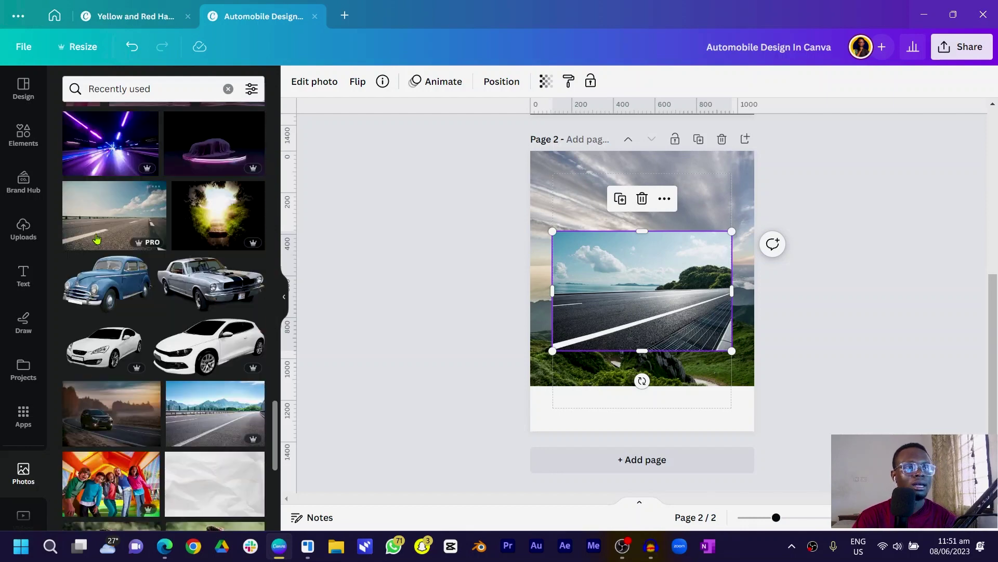
pyautogui.press('Tab')
pyautogui.moveTo(686, 326); pyautogui.dragTo(660, 410)
# Move the road photo up about 104 px and remove its sky with BG Remover.
pyautogui.click(598, 260)
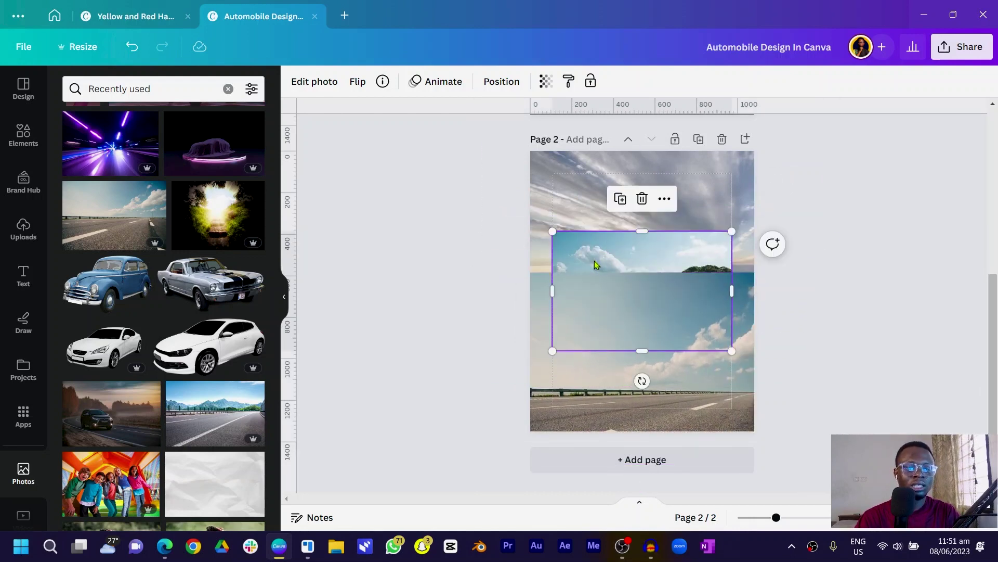
pyautogui.press('Escape')
pyautogui.moveTo(622, 310); pyautogui.dragTo(645, 240)
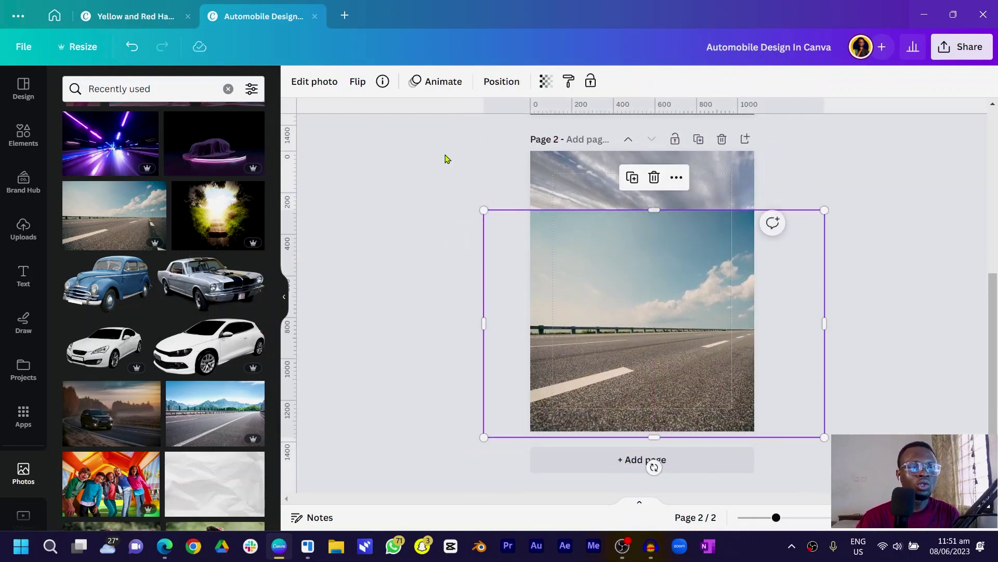
pyautogui.click(295, 89)
pyautogui.click(94, 182)
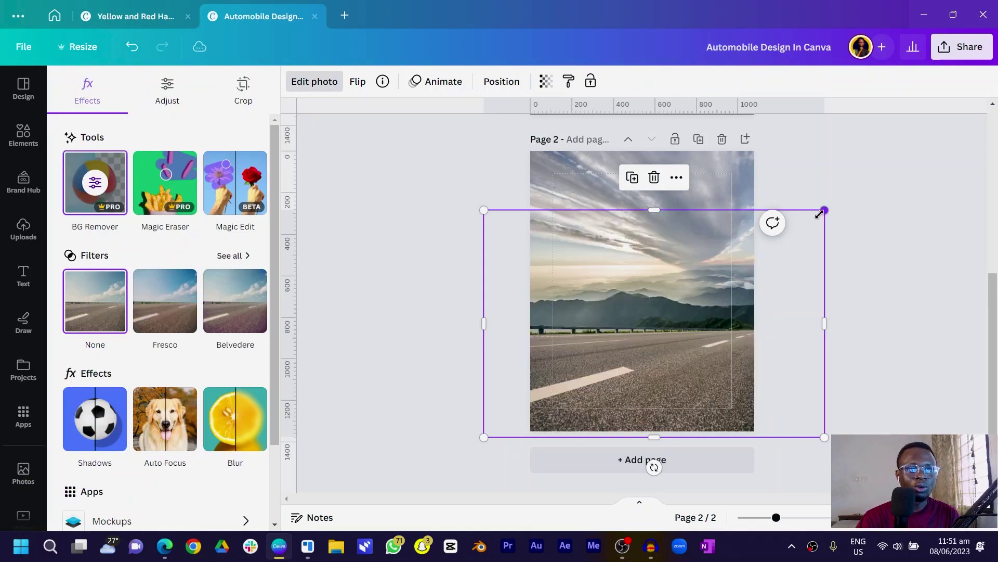
# Fit the road cutout to the page width by trimming its sides and bottom.
pyautogui.moveTo(701, 306); pyautogui.dragTo(701, 318)
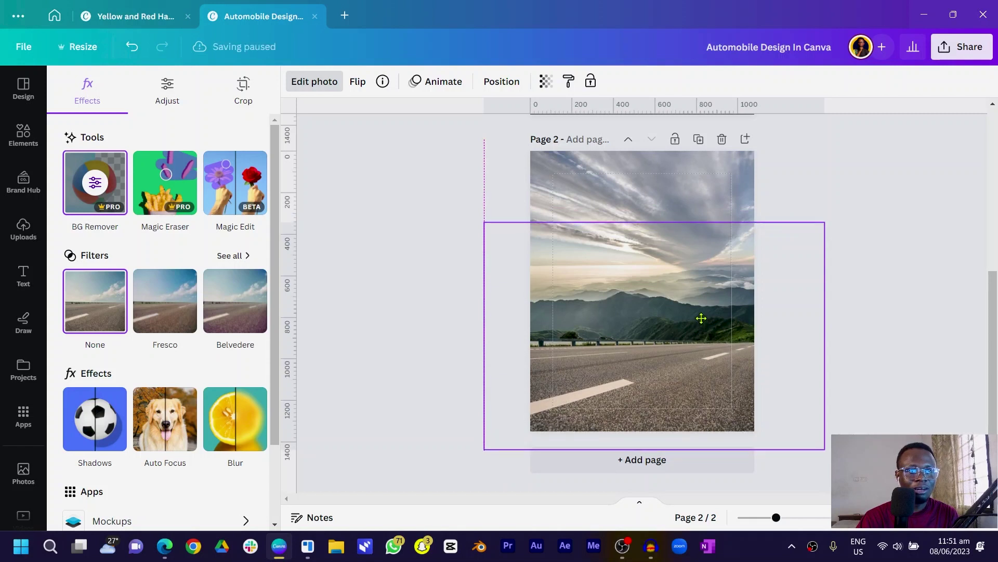
pyautogui.moveTo(824, 336); pyautogui.dragTo(759, 333)
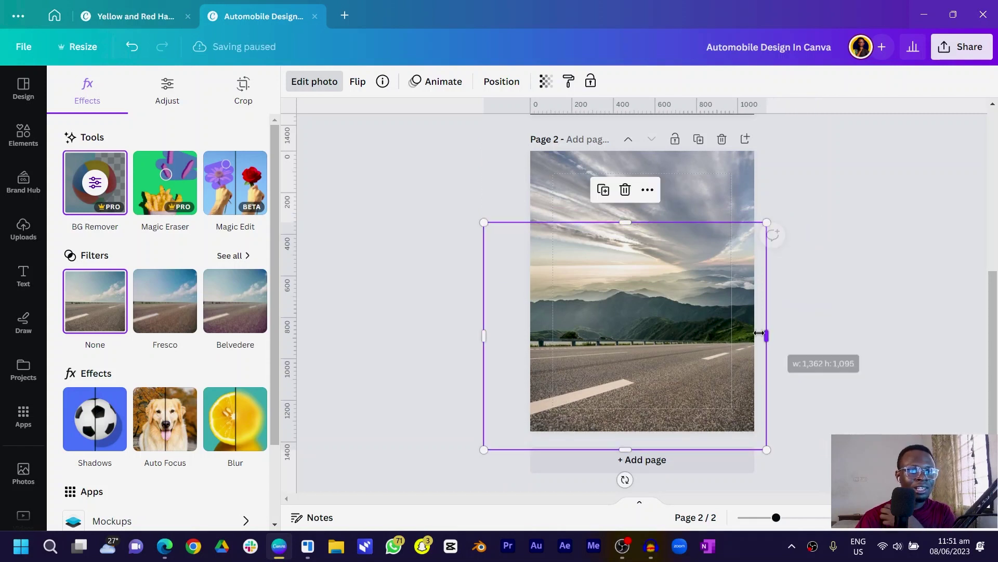
pyautogui.moveTo(481, 320); pyautogui.dragTo(519, 332)
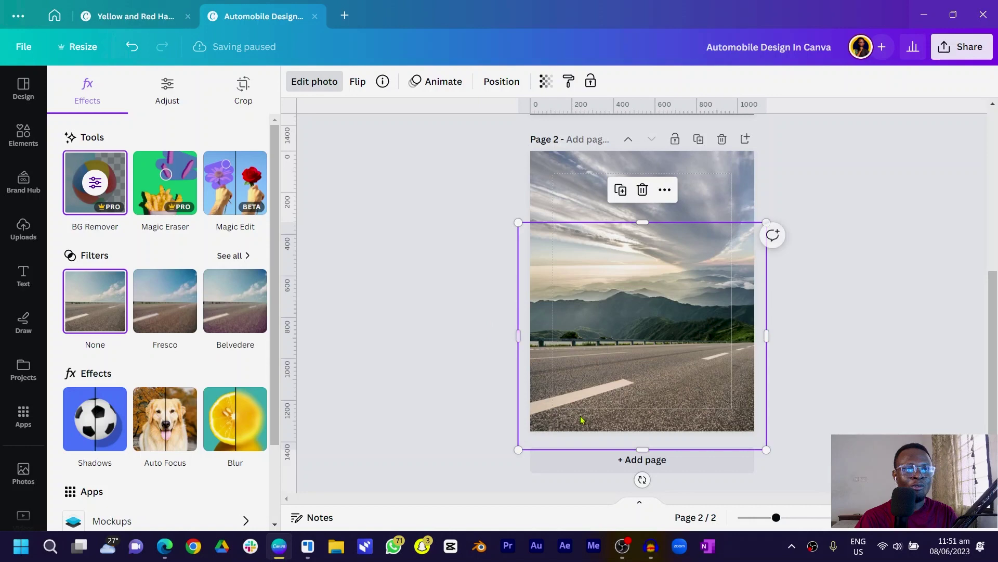
pyautogui.moveTo(640, 445); pyautogui.dragTo(642, 435)
pyautogui.click(579, 182)
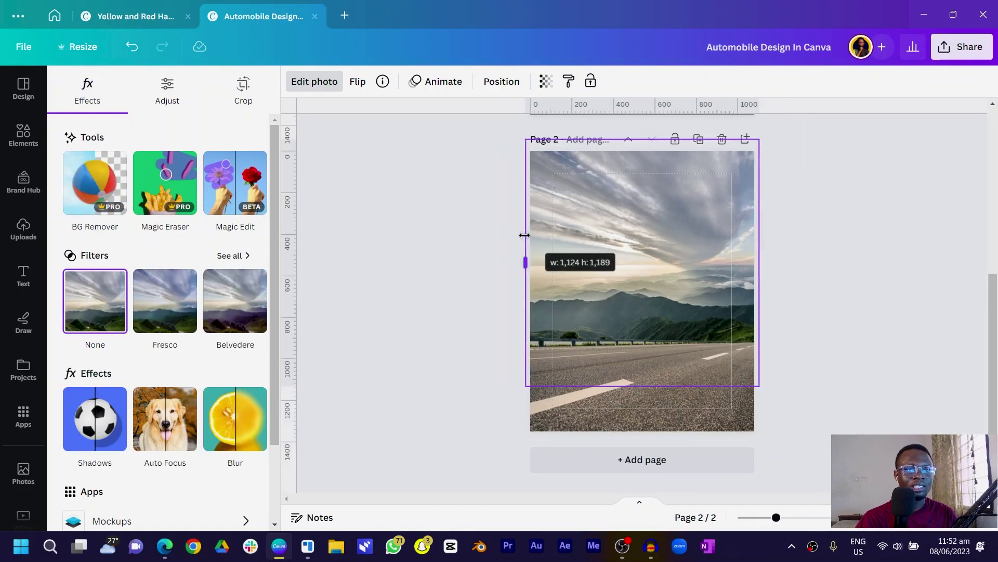
pyautogui.press('Escape')
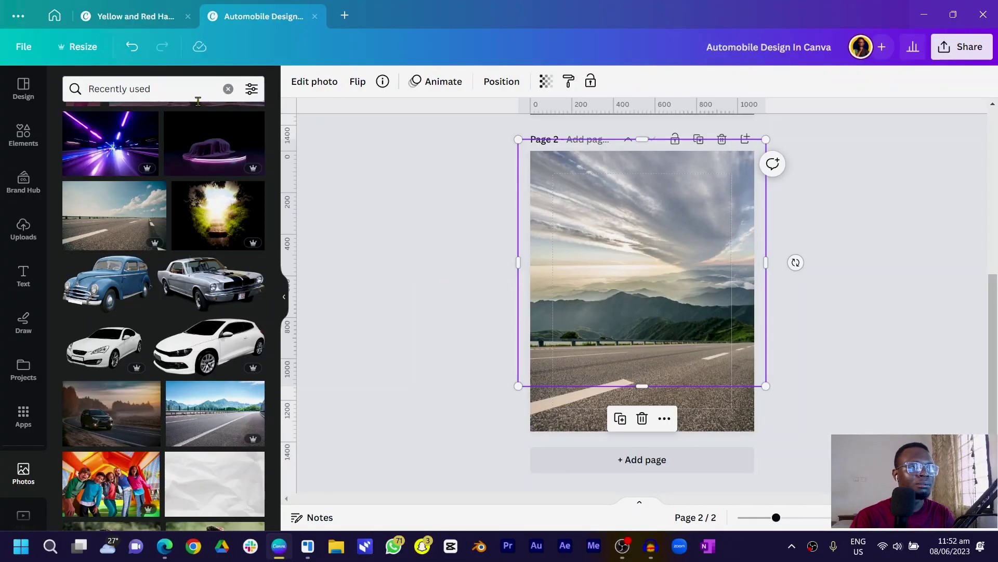
# Add the silver Mustang photo and run a 'car' photo search.
pyautogui.click(205, 287)
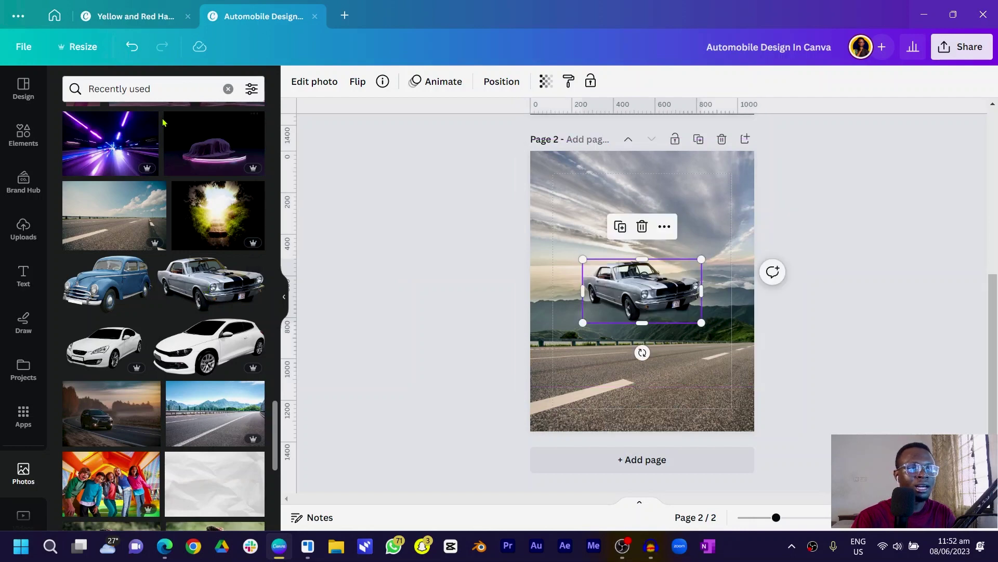
pyautogui.click(174, 94)
pyautogui.tripleClick(173, 94)
pyautogui.write('car')
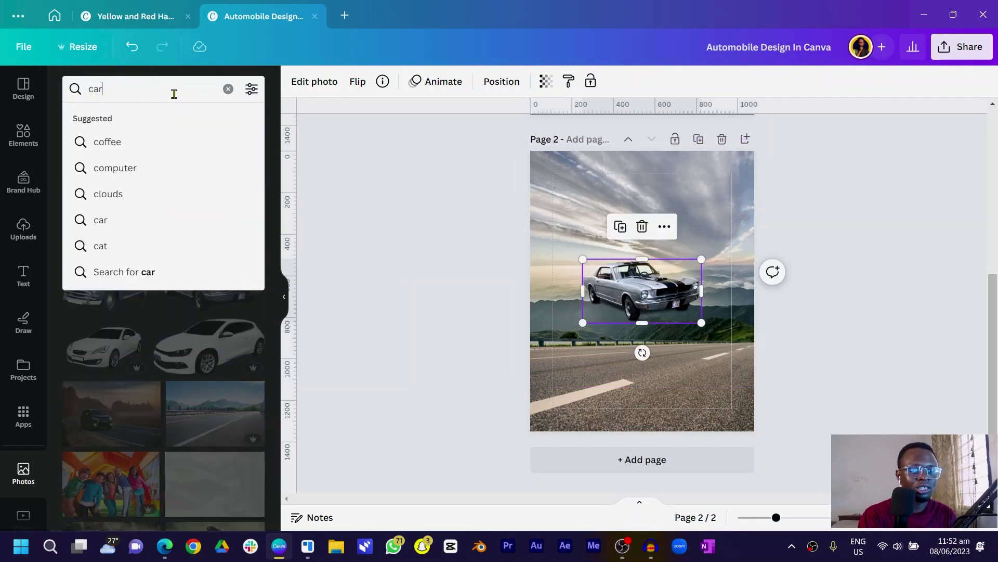
pyautogui.press('Return')
pyautogui.scroll(-5, 201, 406)
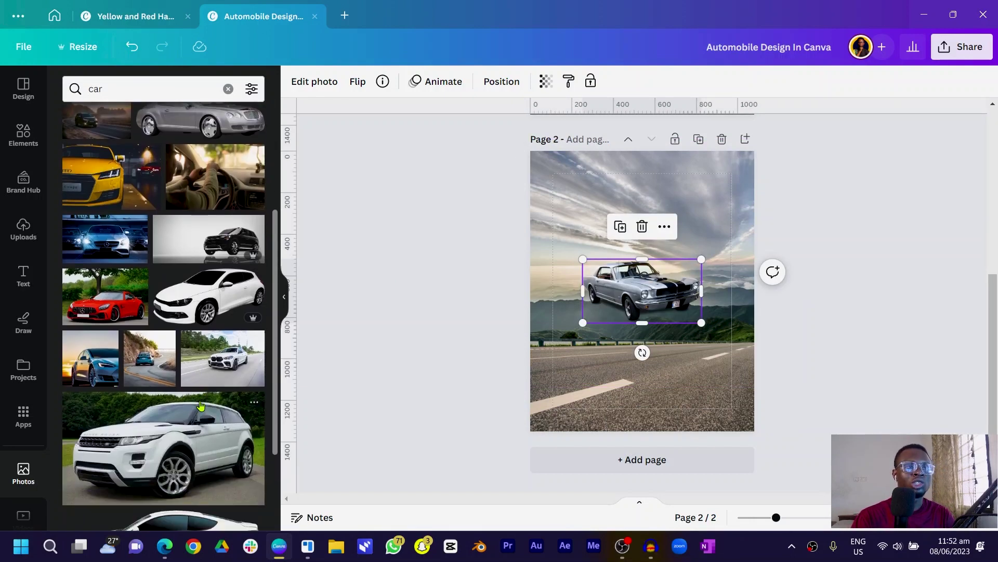
pyautogui.scroll(-1, 201, 405)
pyautogui.scroll(-2, 189, 410)
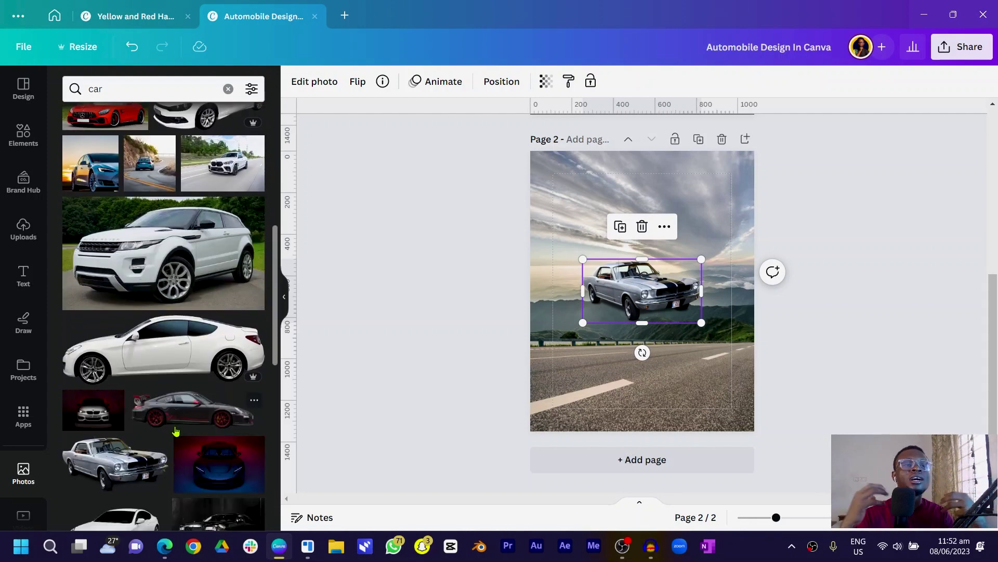
pyautogui.scroll(-5, 184, 425)
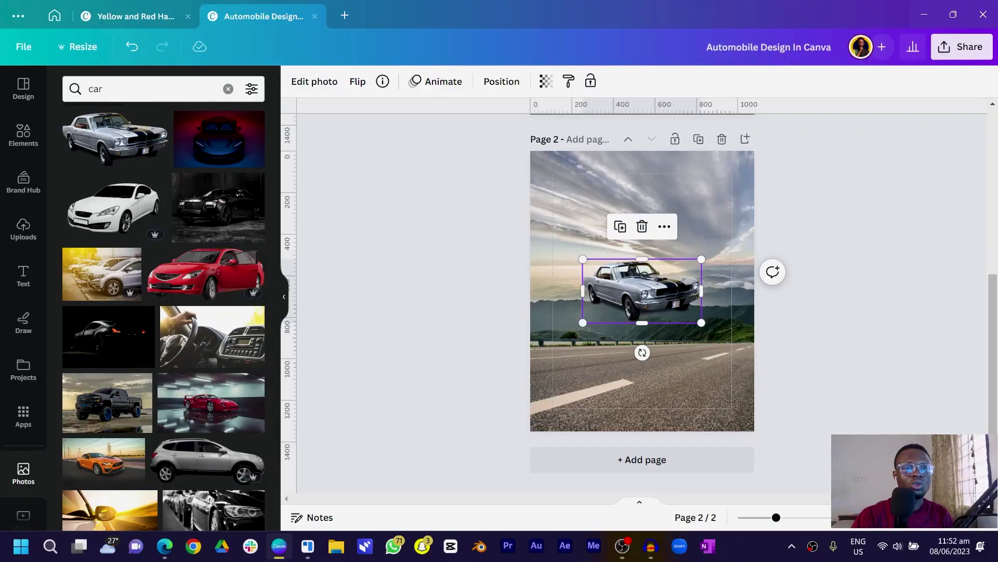
# Move the Mustang onto the road and flip it horizontally to face left.
pyautogui.moveTo(642, 291); pyautogui.dragTo(622, 358)
pyautogui.click(357, 84)
pyautogui.click(398, 115)
pyautogui.moveTo(545, 312); pyautogui.dragTo(572, 320)
pyautogui.click(619, 396)
pyautogui.click(618, 369)
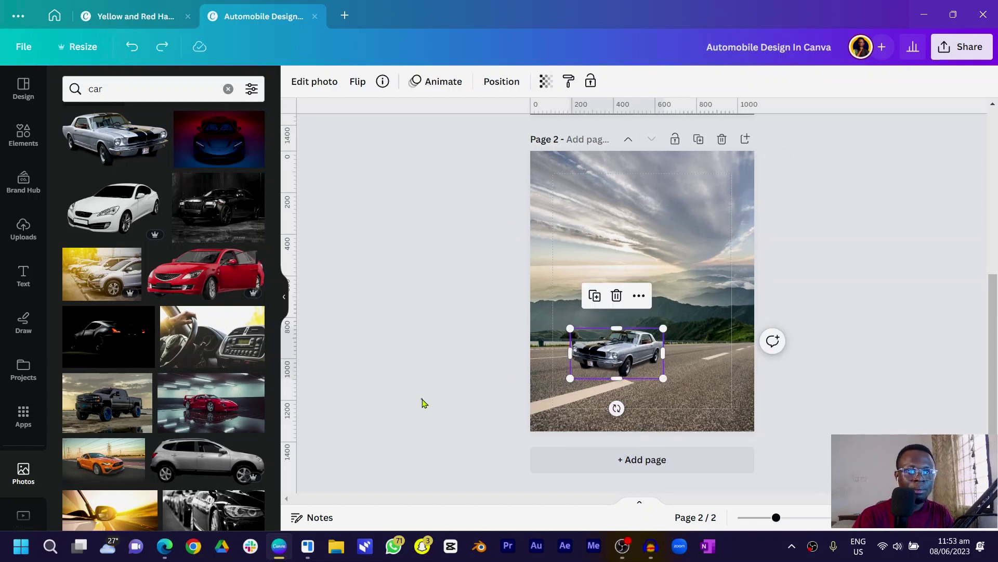
pyautogui.hotkey('ctrl', 'z')
# Shrink the Mustang to about 298×153 and nudge it right and down.
pyautogui.moveTo(545, 315); pyautogui.dragTo(570, 331)
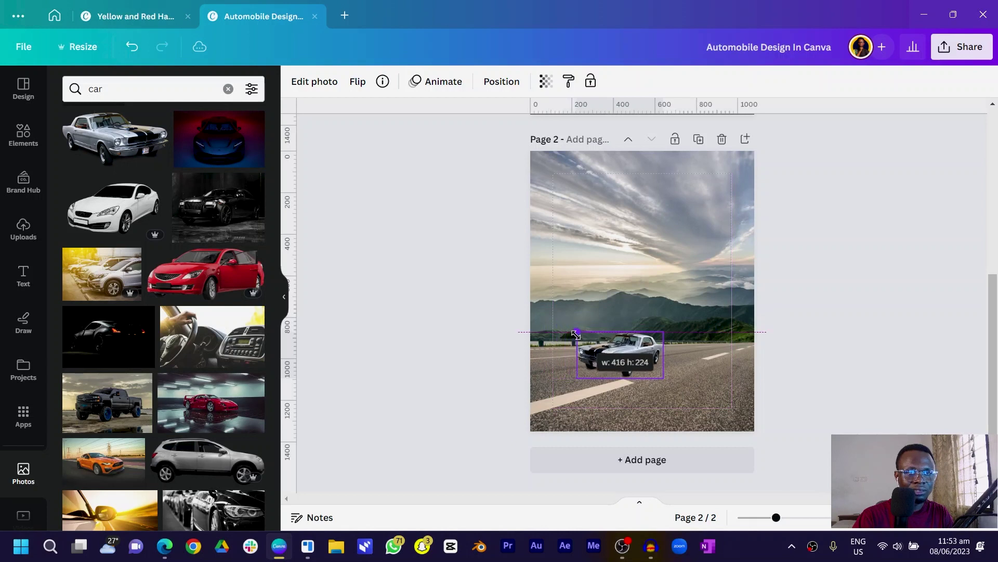
pyautogui.click(456, 375)
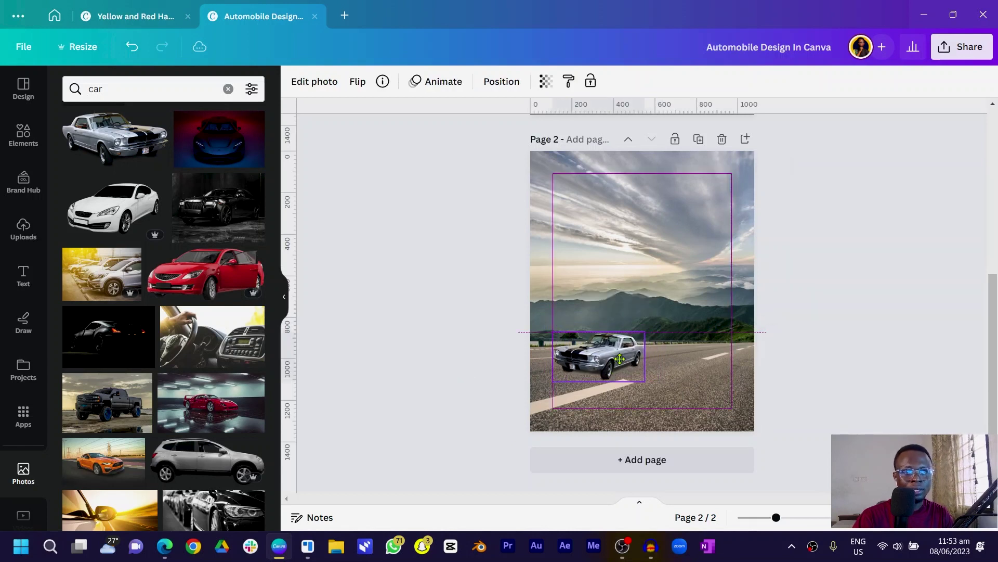
pyautogui.moveTo(622, 316); pyautogui.dragTo(527, 312)
pyautogui.click(421, 374)
pyautogui.moveTo(565, 339); pyautogui.dragTo(575, 351)
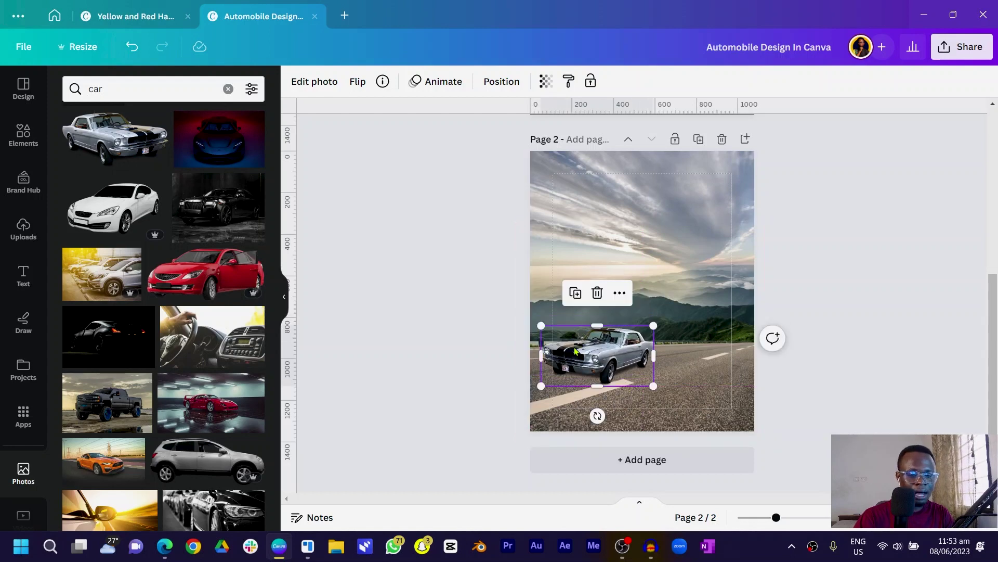
pyautogui.keyDown('ctrl'); pyautogui.scroll(3, 575, 351); pyautogui.keyUp('ctrl')
pyautogui.scroll(-5, 577, 354)
pyautogui.moveTo(702, 223); pyautogui.dragTo(710, 233)
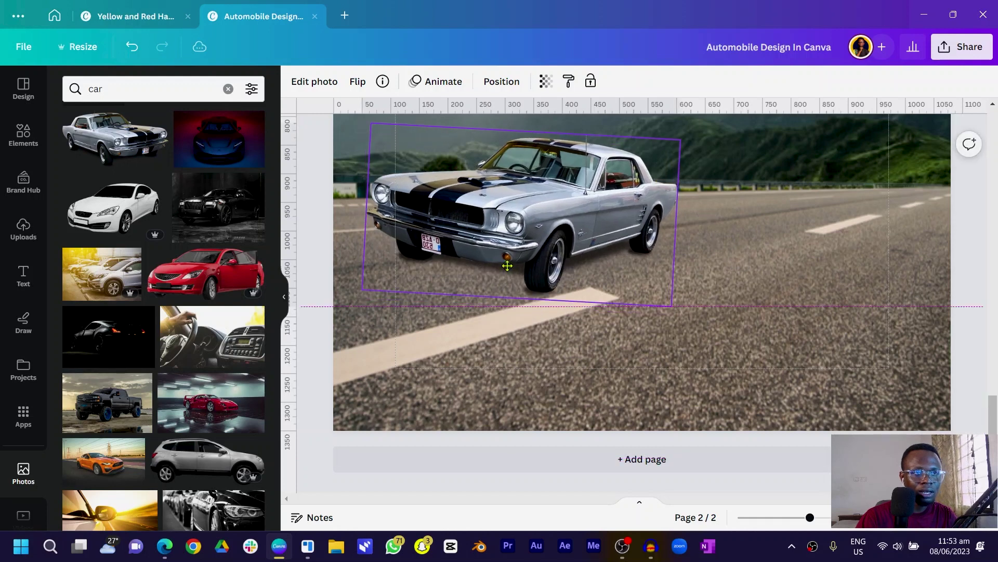
pyautogui.keyDown('ctrl'); pyautogui.scroll(-3, 385, 345); pyautogui.keyUp('ctrl')
# Undo the car's slight rotation and fine-tune its size on the road.
pyautogui.click(385, 345)
pyautogui.hotkey('ctrl', 'z')
pyautogui.click(571, 352)
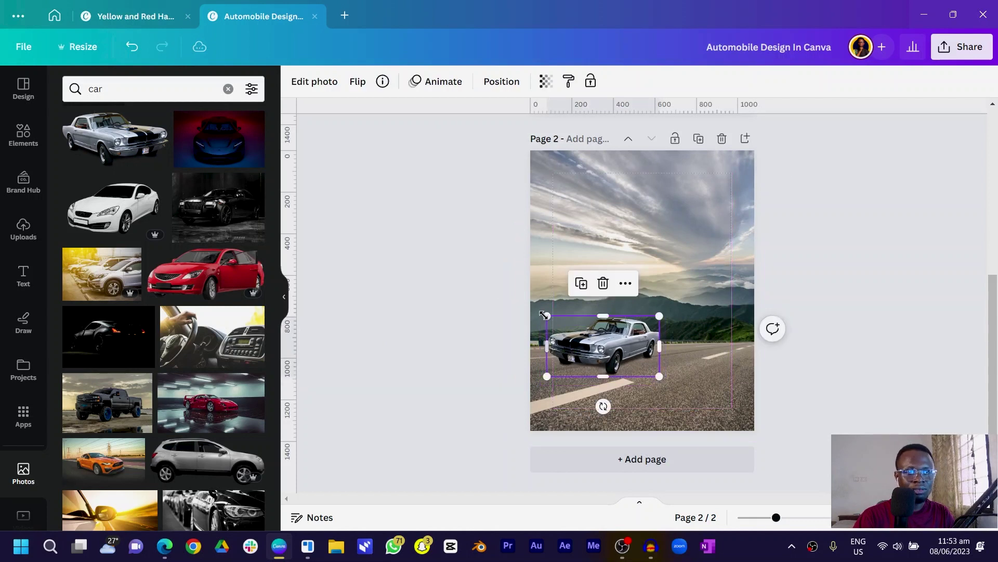
pyautogui.moveTo(548, 316); pyautogui.dragTo(580, 343)
pyautogui.click(548, 351)
pyautogui.click(589, 341)
pyautogui.click(422, 356)
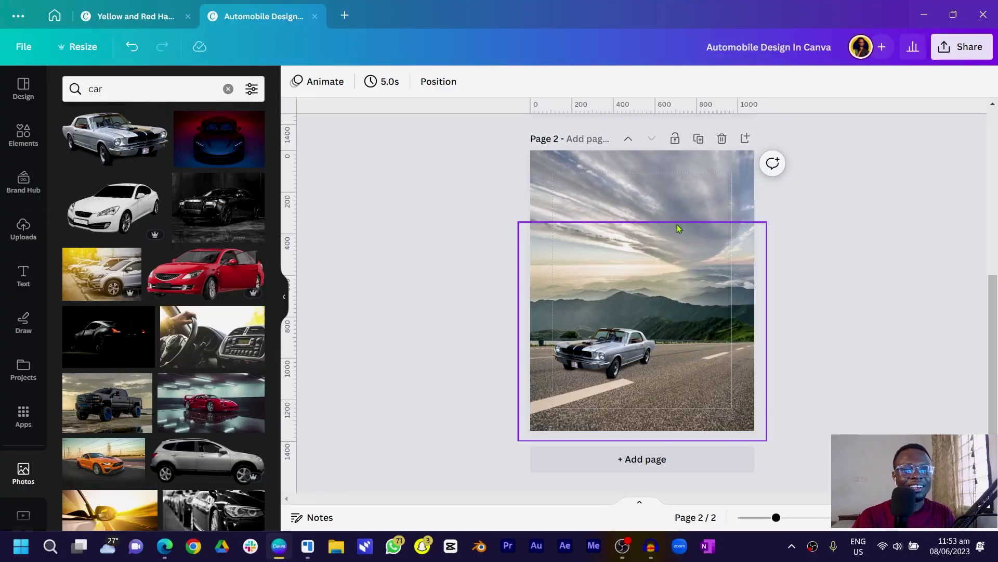
pyautogui.click(678, 223)
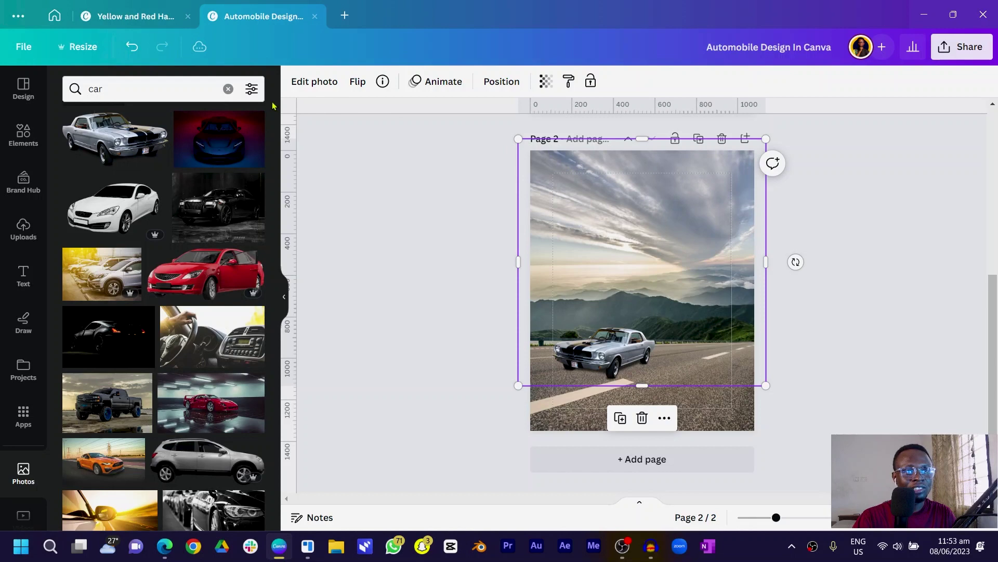
pyautogui.click(314, 81)
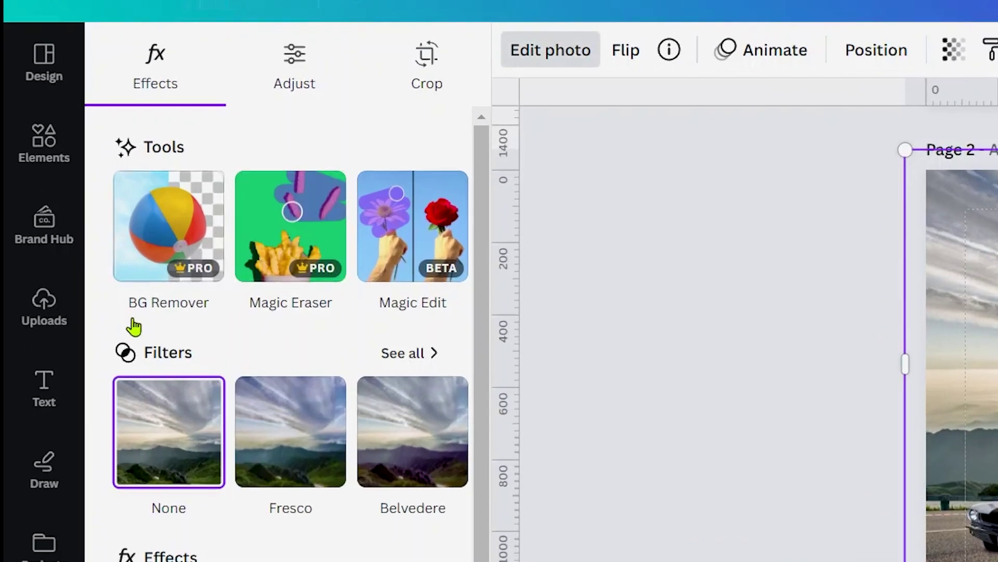
# Warm the sky photo's temperature to about 38 and set the road photo's to 26.
pyautogui.click(309, 79)
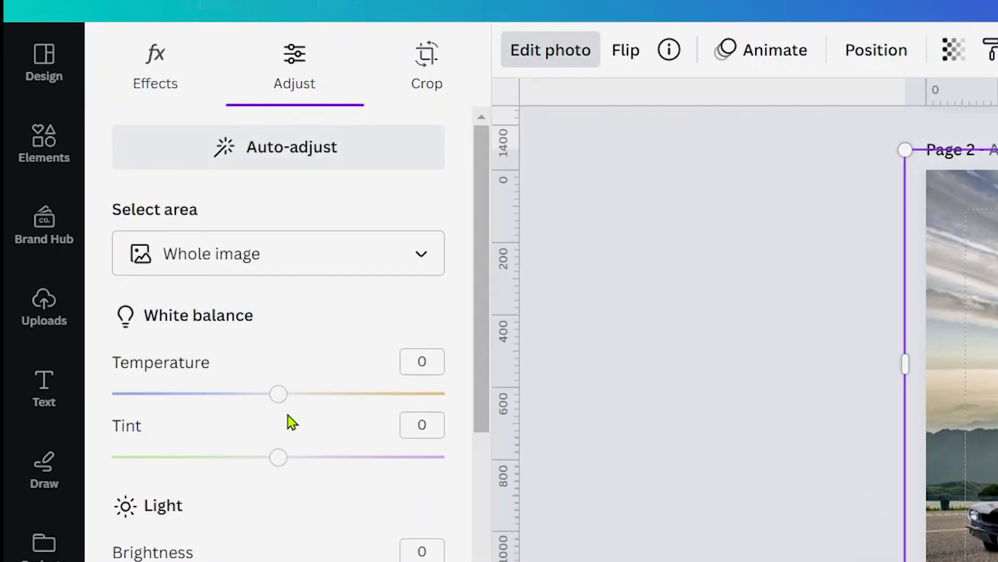
pyautogui.moveTo(280, 398); pyautogui.dragTo(298, 398)
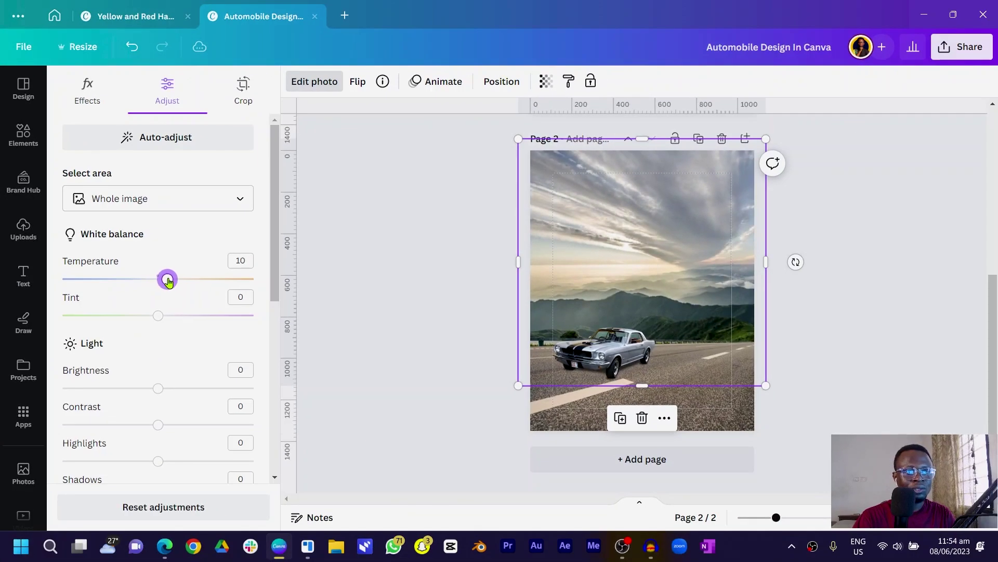
pyautogui.moveTo(168, 281); pyautogui.dragTo(195, 281)
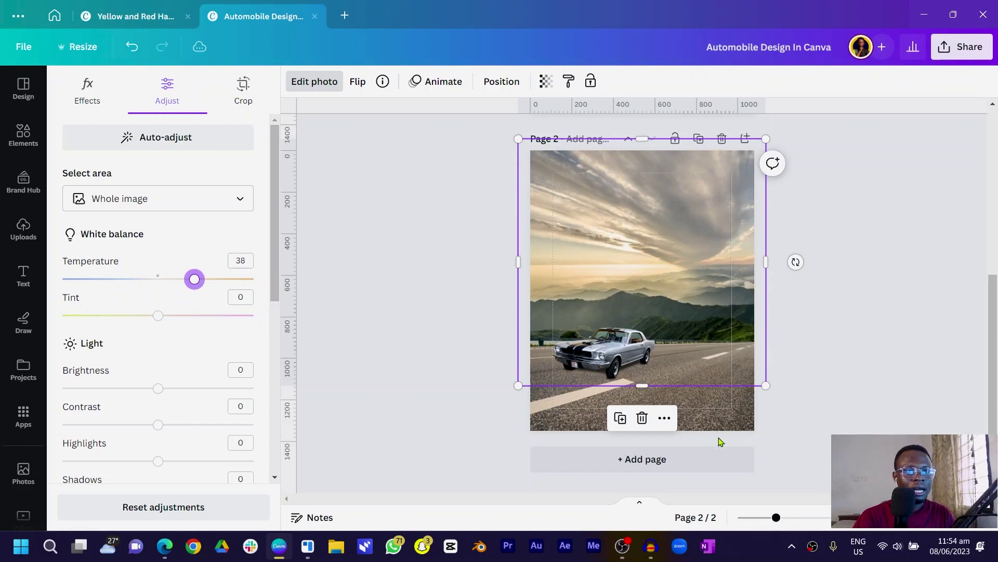
pyautogui.click(715, 419)
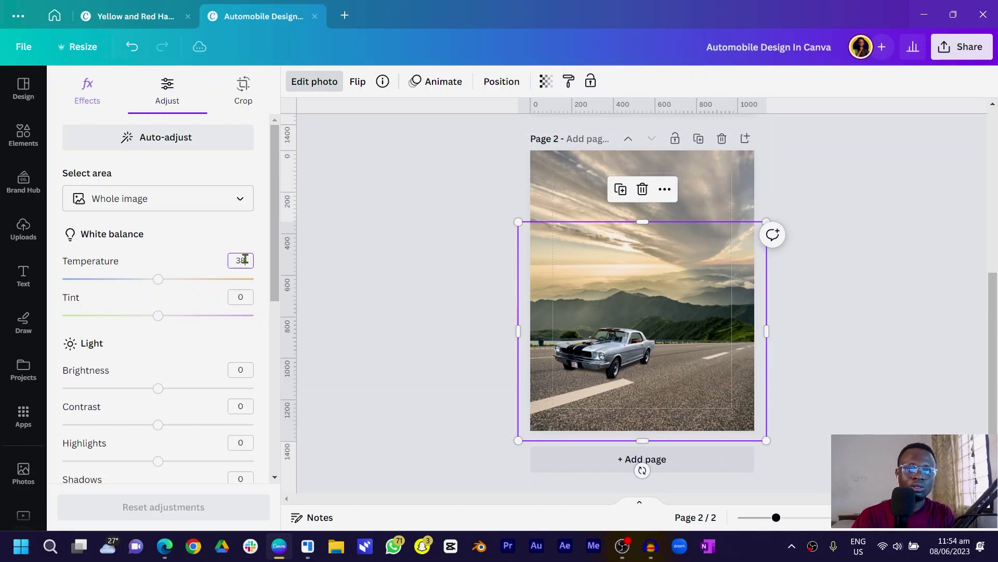
pyautogui.press('Return')
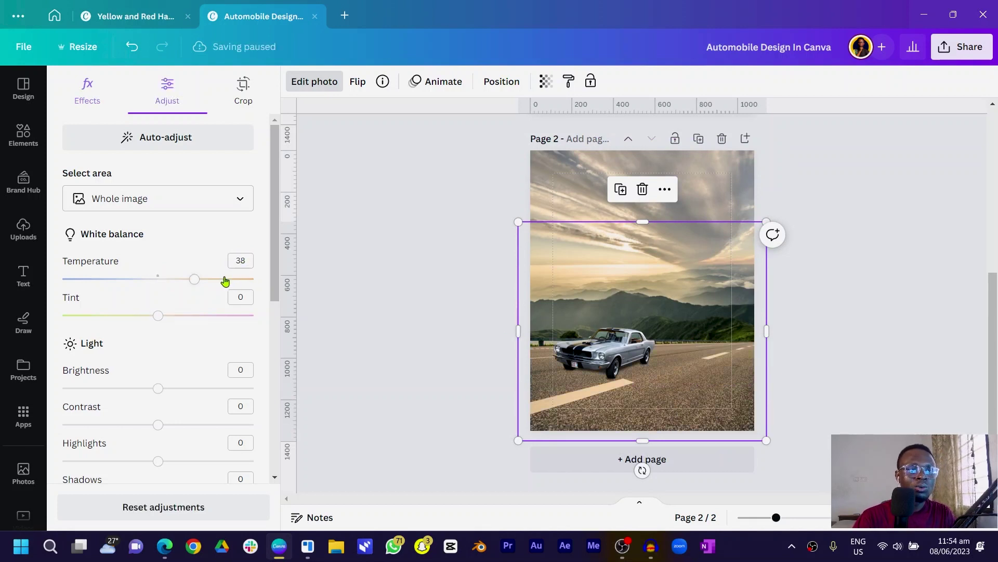
pyautogui.moveTo(193, 287); pyautogui.dragTo(184, 287)
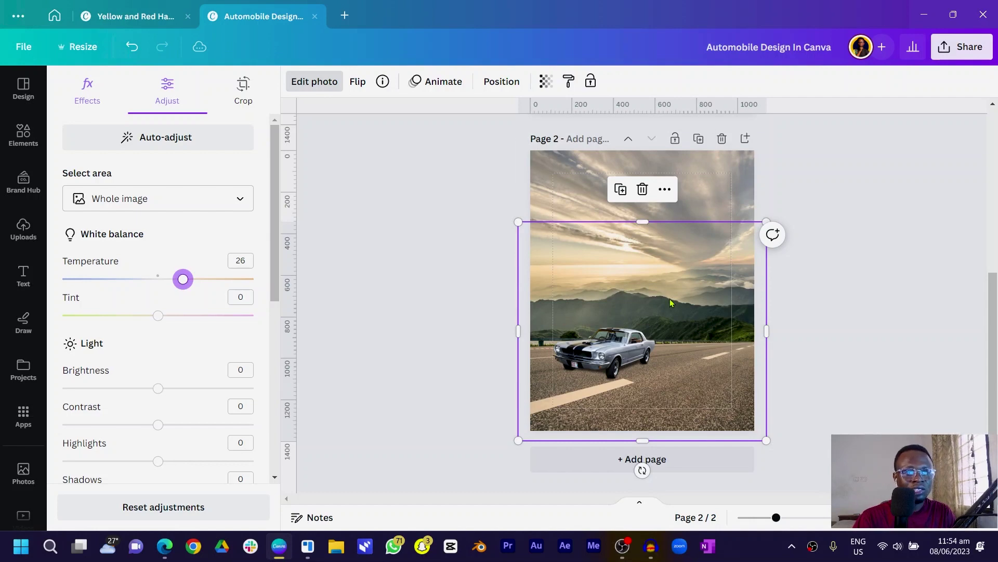
pyautogui.click(598, 359)
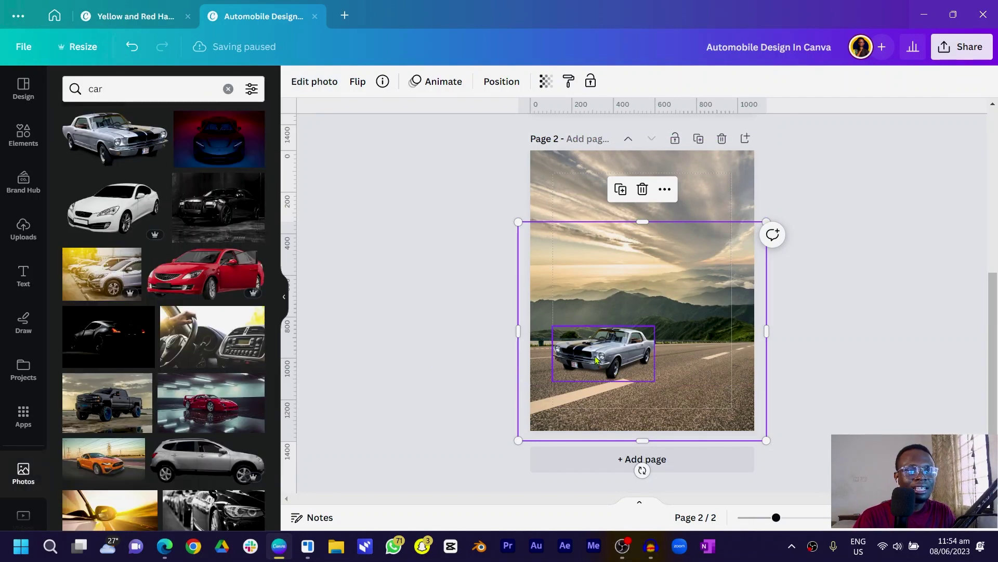
# Set the Mustang's colour temperature to 28 in the Adjust sliders.
pyautogui.click(598, 359)
pyautogui.click(299, 83)
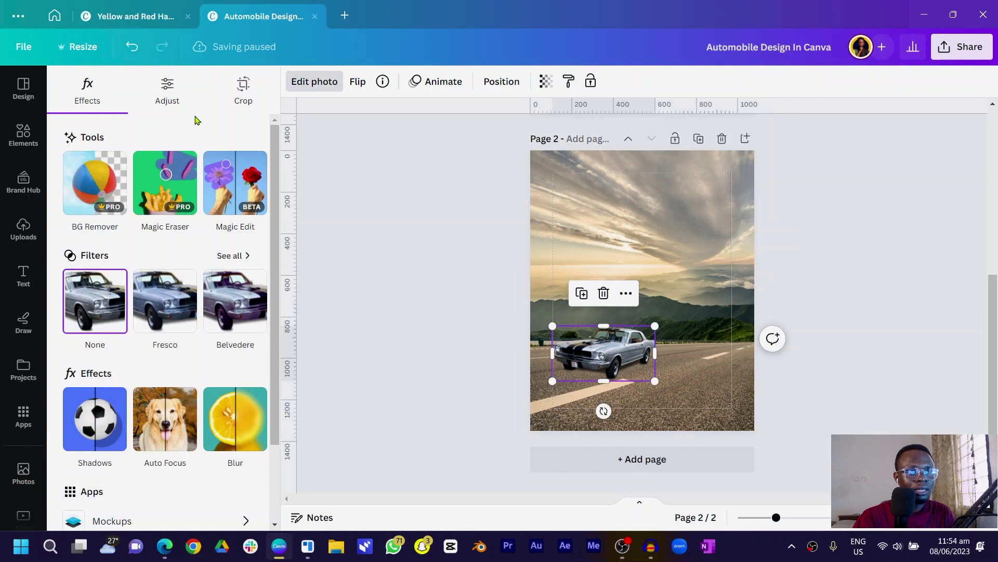
pyautogui.click(169, 99)
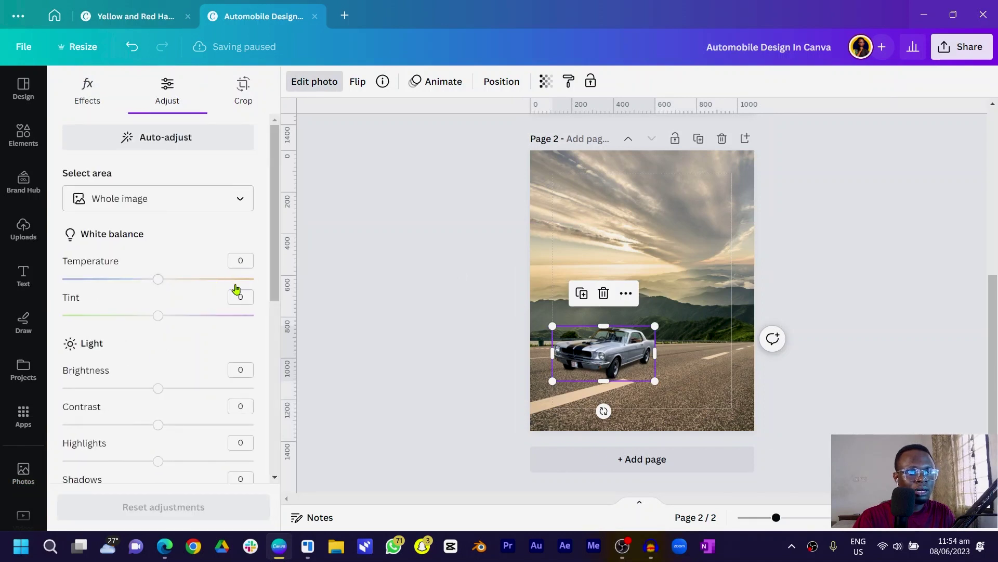
pyautogui.moveTo(161, 283); pyautogui.dragTo(187, 289)
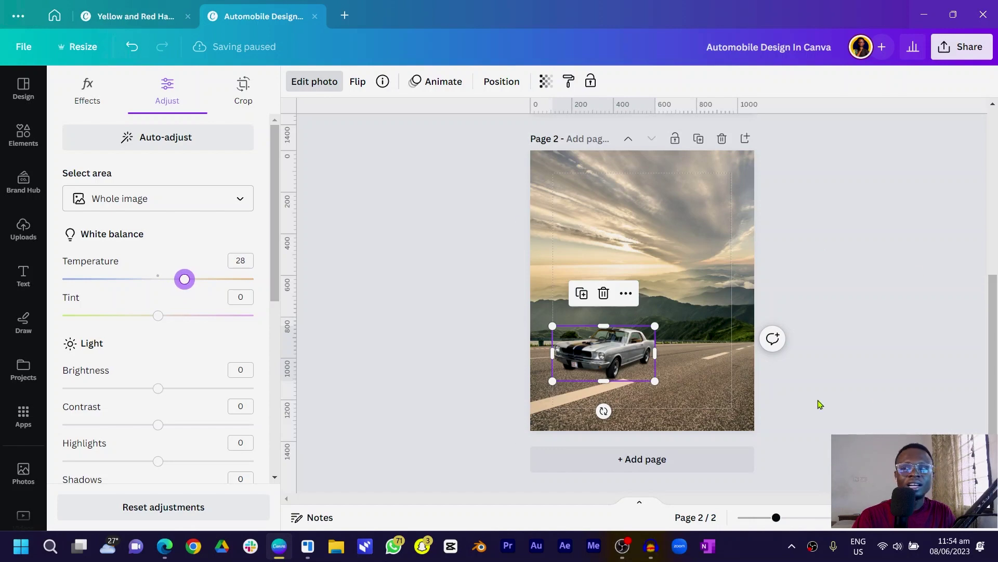
pyautogui.click(425, 422)
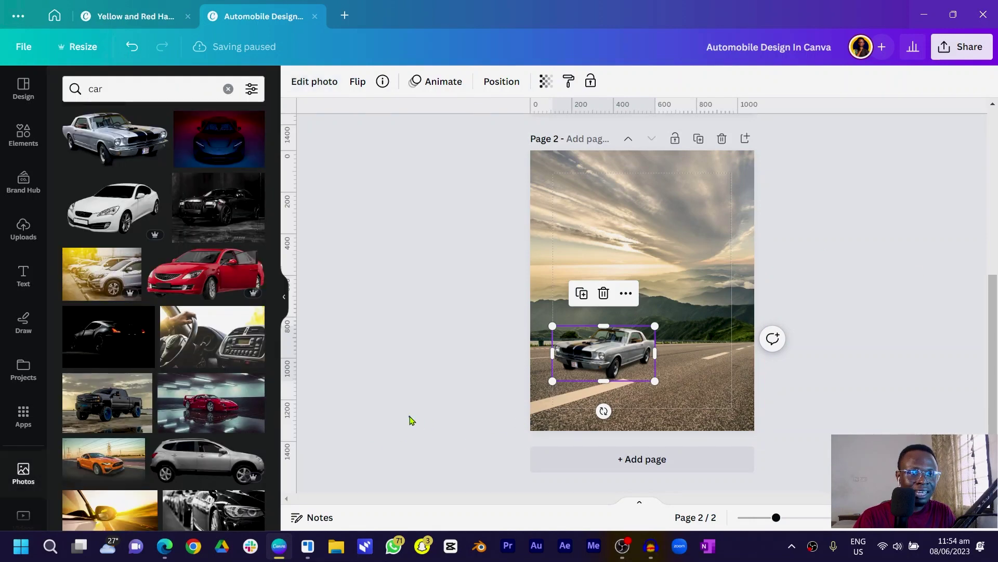
pyautogui.click(688, 357)
# Trim the road photo's top edge and raise its brightness, contrast, highlights and vibrance (12).
pyautogui.click(314, 81)
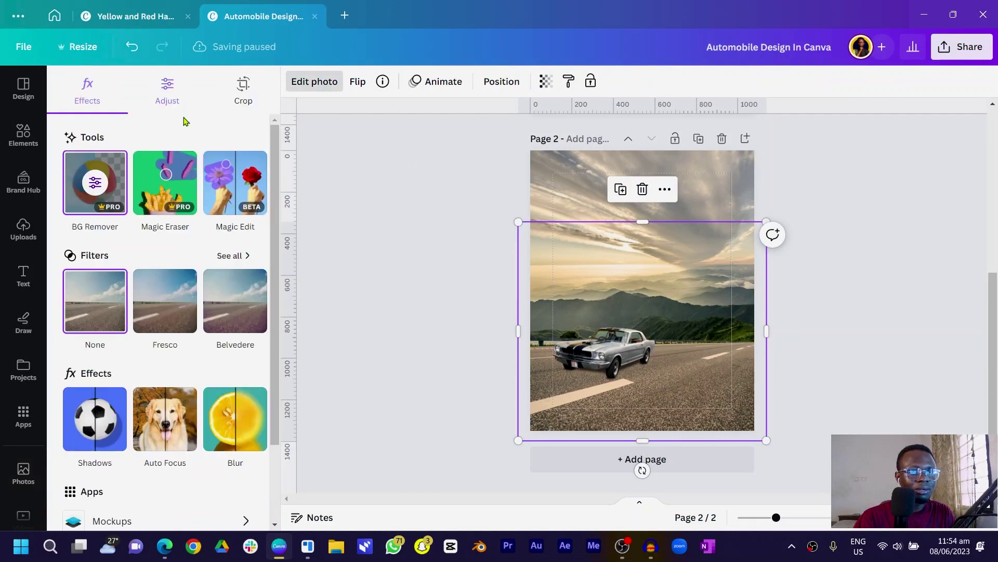
pyautogui.moveTo(643, 221); pyautogui.dragTo(643, 300)
pyautogui.click(172, 94)
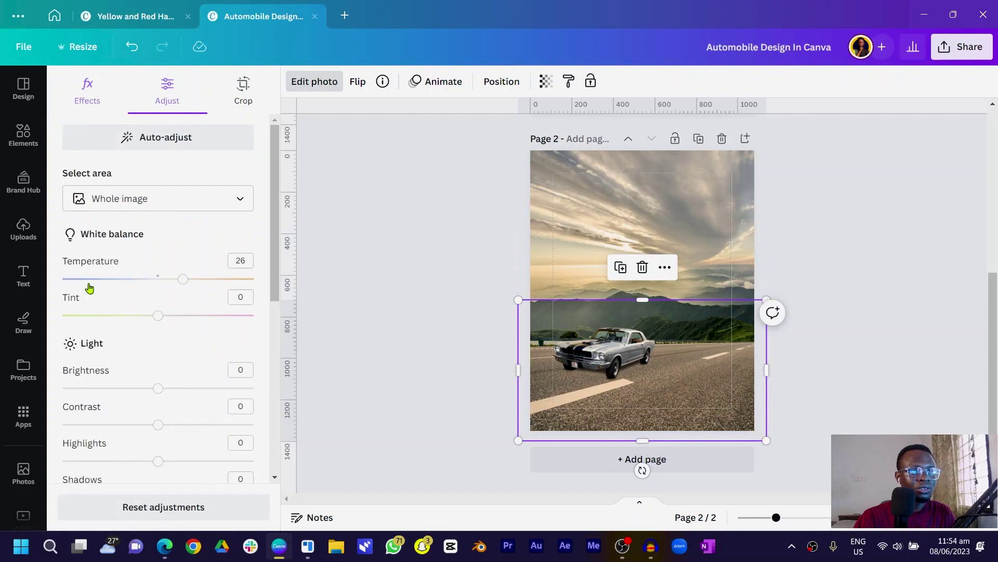
pyautogui.scroll(-2, 166, 351)
pyautogui.moveTo(159, 326); pyautogui.dragTo(173, 361)
pyautogui.moveTo(158, 397); pyautogui.dragTo(174, 395)
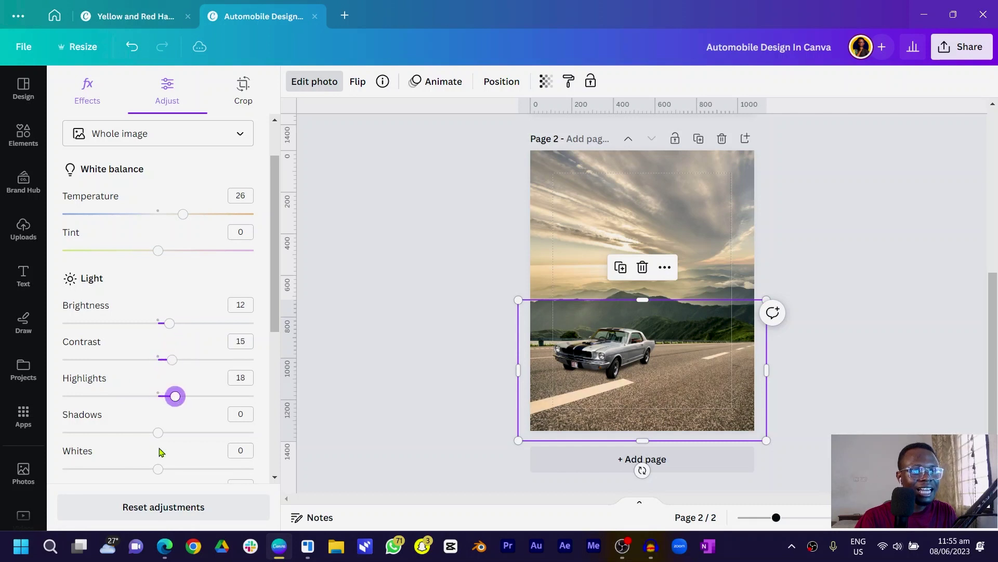
pyautogui.scroll(-4, 161, 442)
pyautogui.click(169, 389)
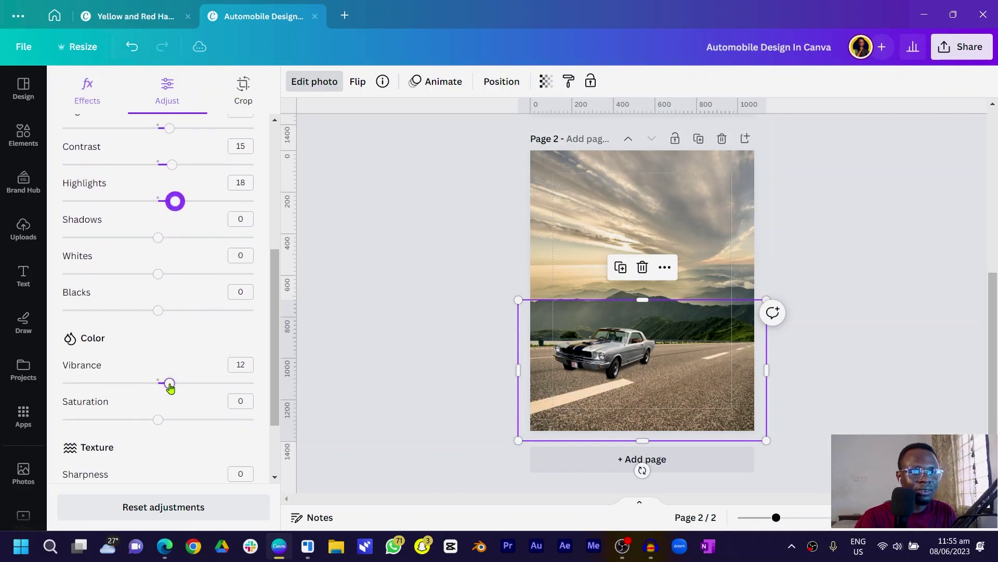
# Set the sky photo's brightness to 11, contrast to 10 and blacks to 10.
pyautogui.click(593, 247)
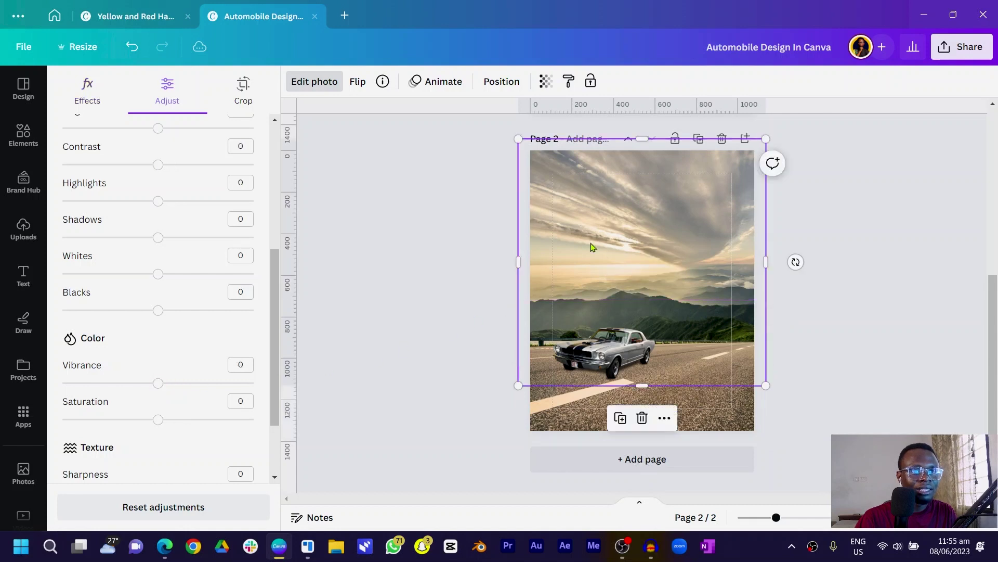
pyautogui.scroll(3, 154, 222)
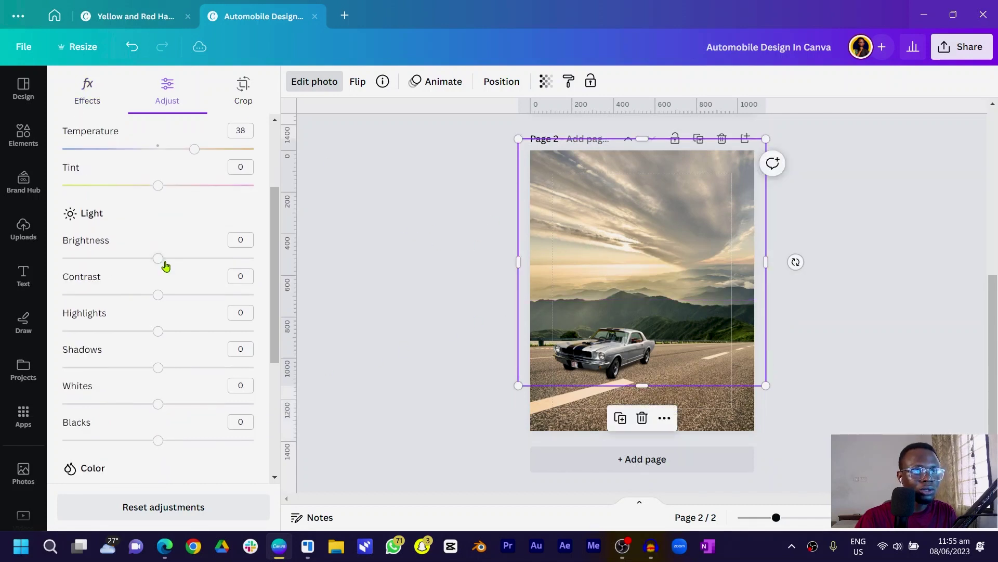
pyautogui.click(169, 258)
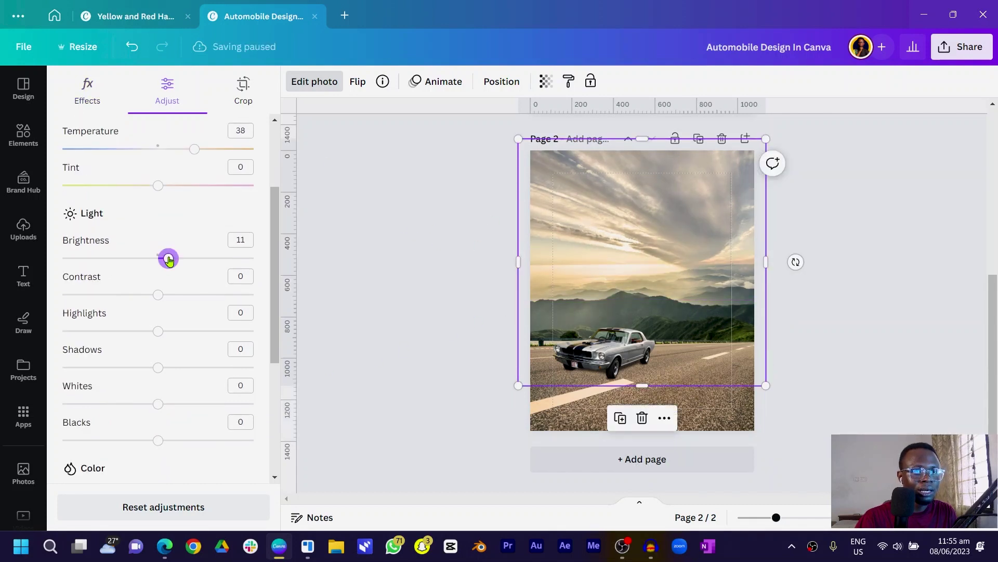
pyautogui.click(168, 298)
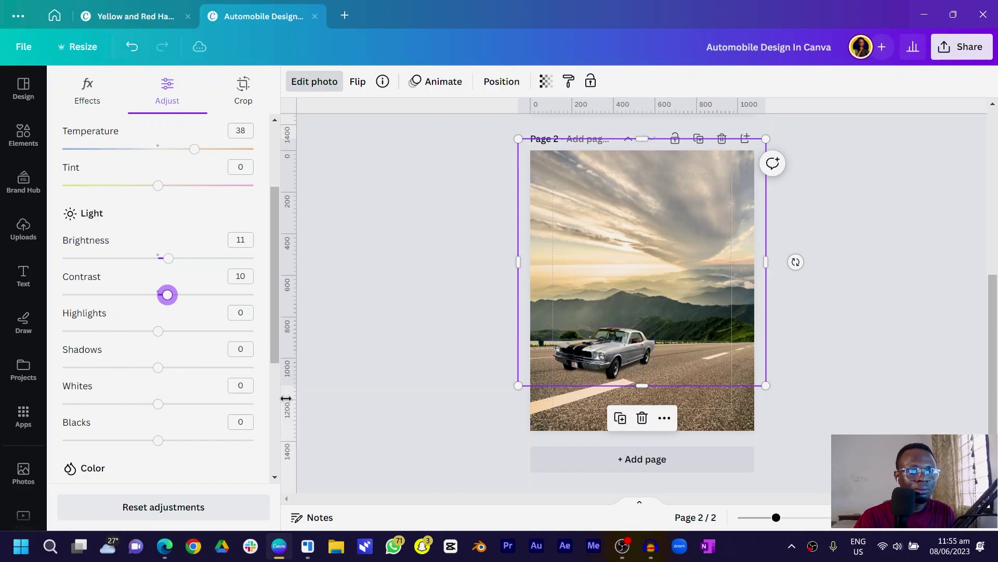
pyautogui.scroll(-1, 151, 345)
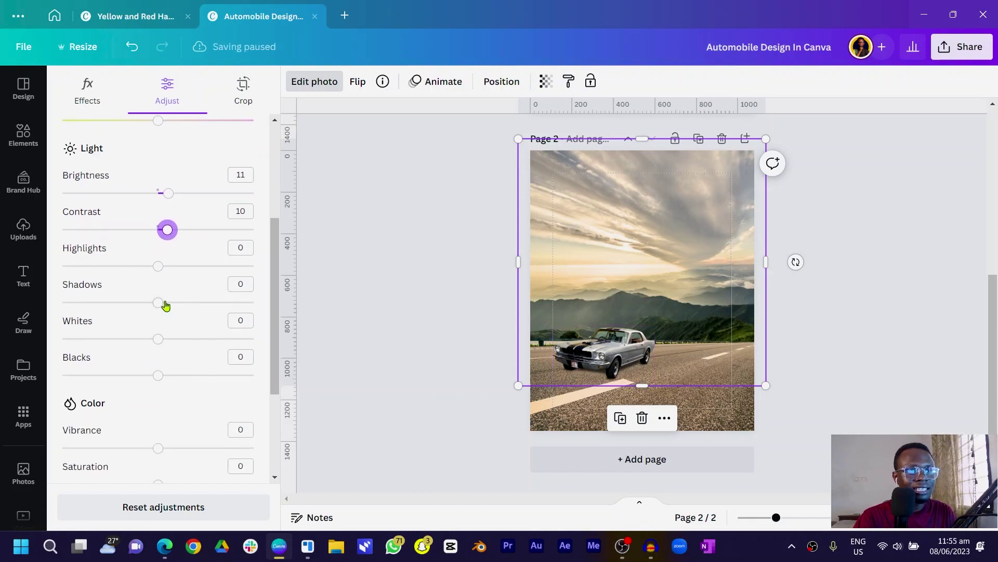
pyautogui.click(167, 375)
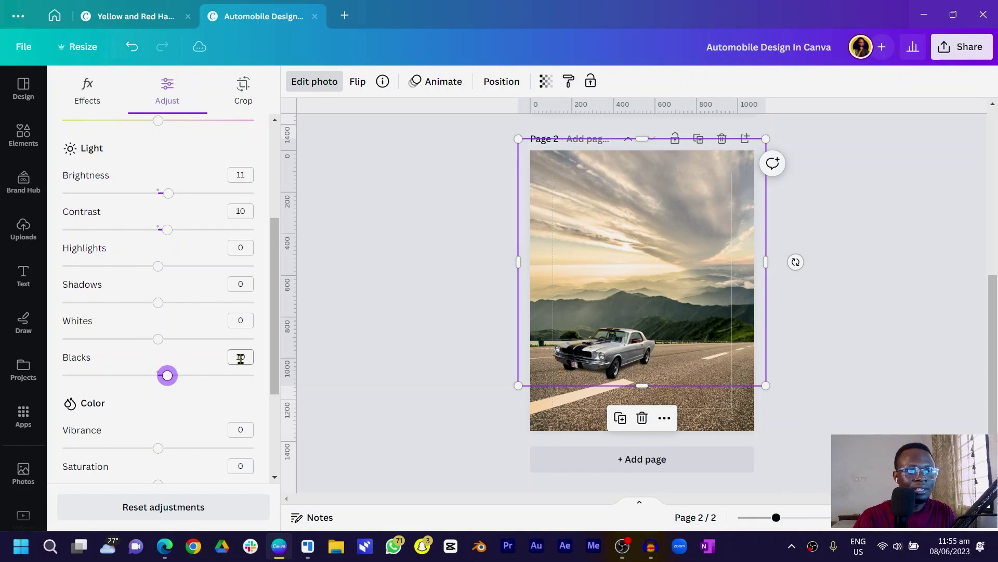
pyautogui.press('Escape')
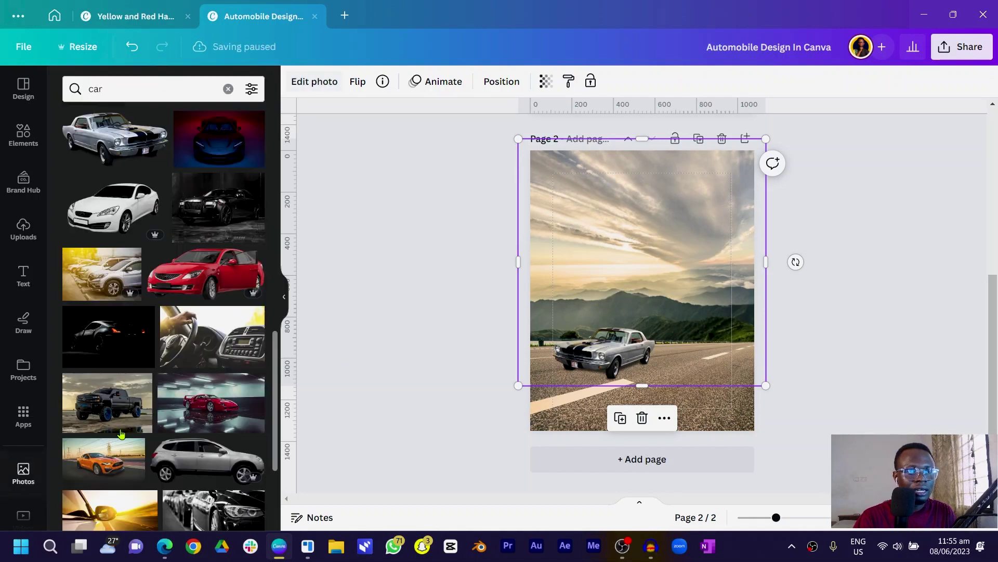
# Give the sky photo a light tint of 18.
pyautogui.click(394, 293)
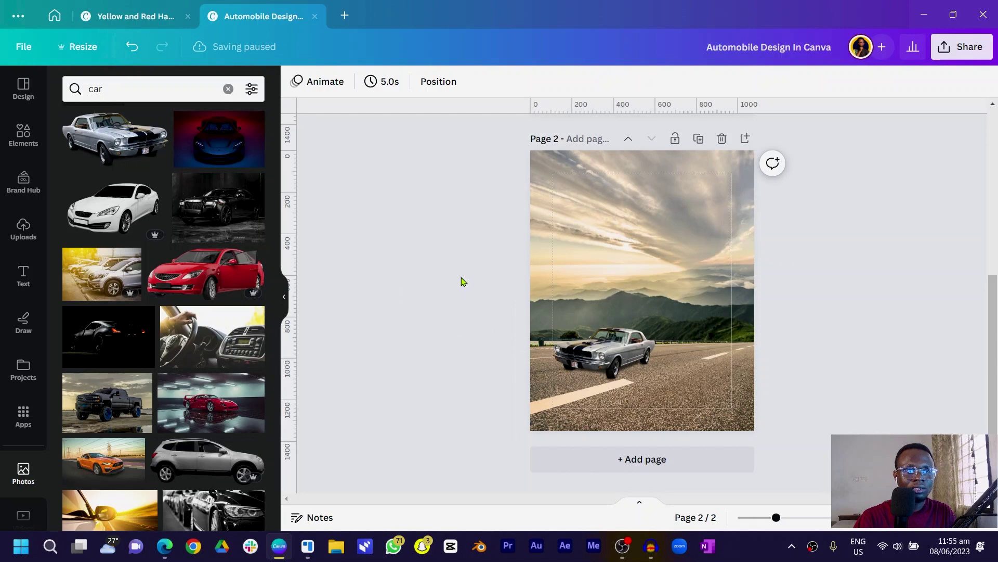
pyautogui.scroll(5, 463, 267)
pyautogui.scroll(-5, 481, 271)
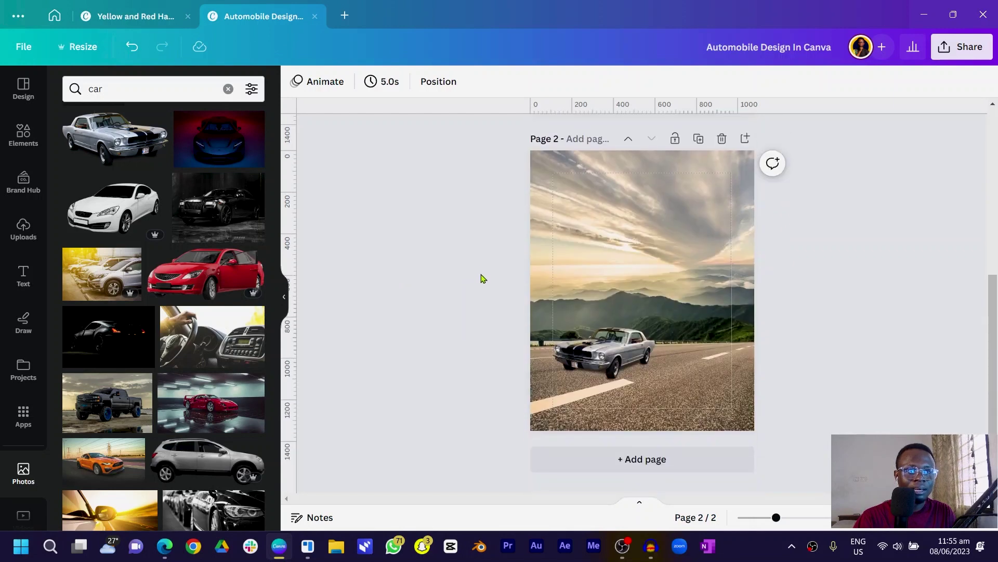
pyautogui.click(585, 212)
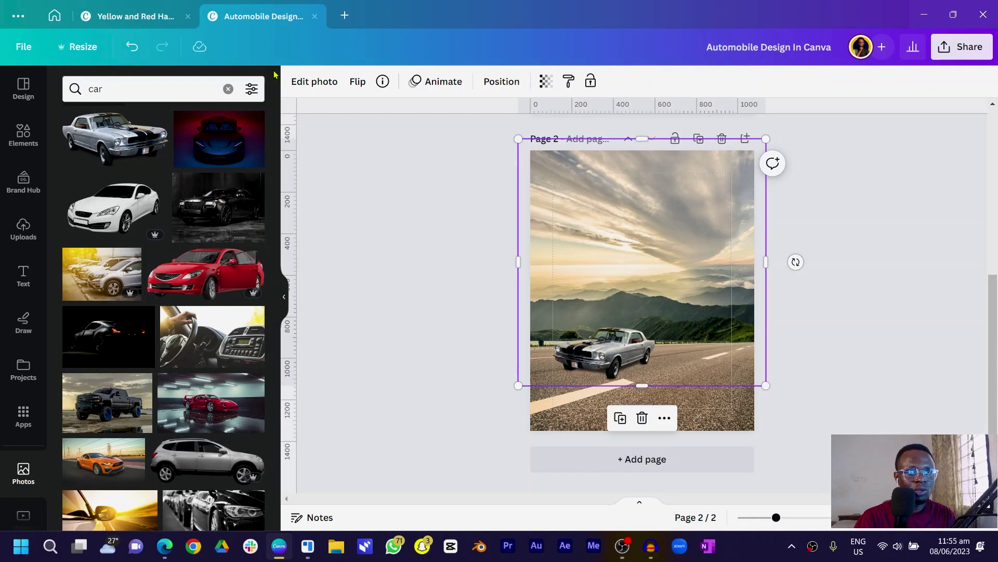
pyautogui.click(302, 81)
pyautogui.click(167, 99)
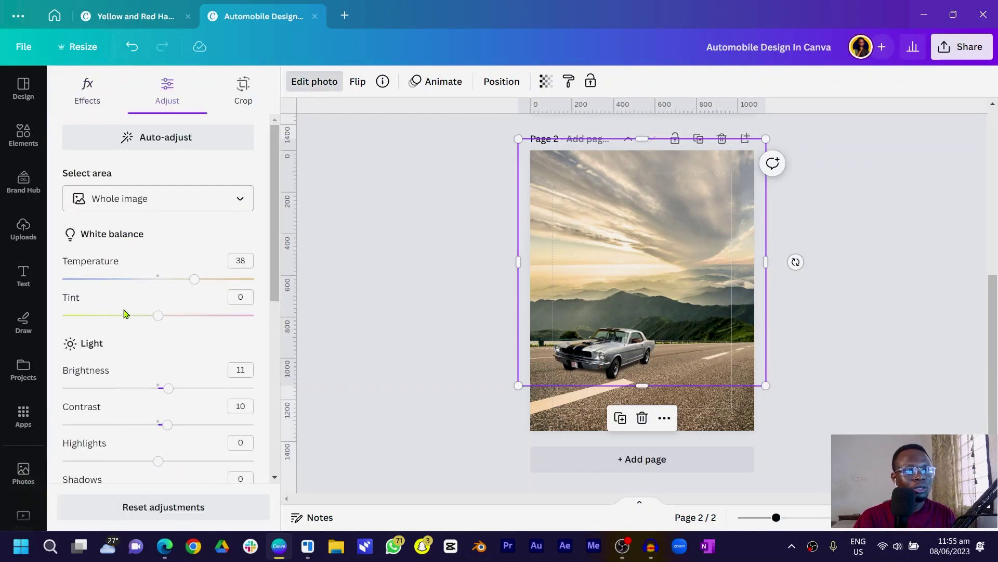
pyautogui.moveTo(156, 319); pyautogui.dragTo(350, 302)
pyautogui.moveTo(256, 304); pyautogui.dragTo(176, 309)
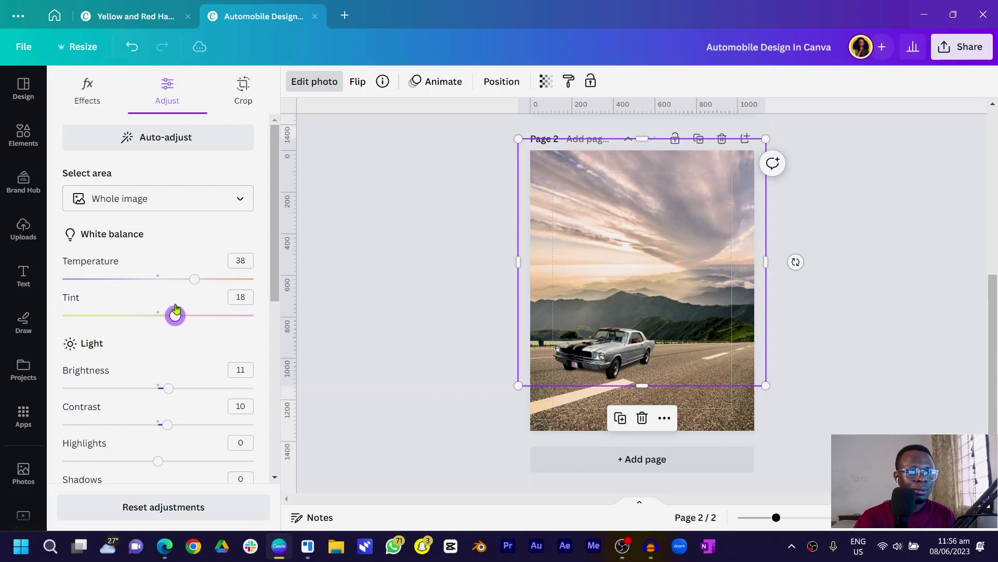
# Tint the lower photo to 28 and the vintage car to 40.
pyautogui.press('Tab')
pyautogui.moveTo(158, 316); pyautogui.dragTo(196, 321)
pyautogui.click(576, 367)
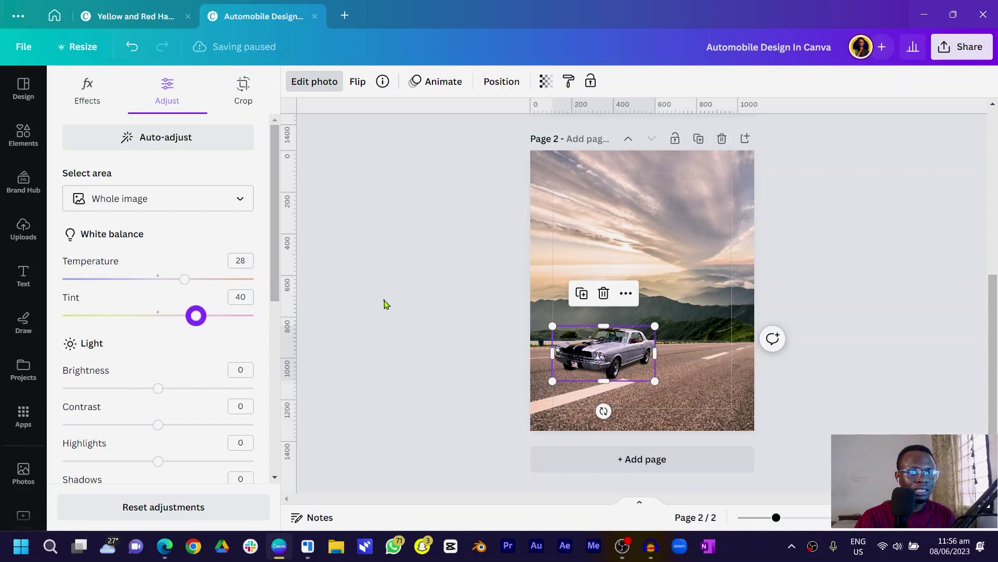
pyautogui.click(386, 302)
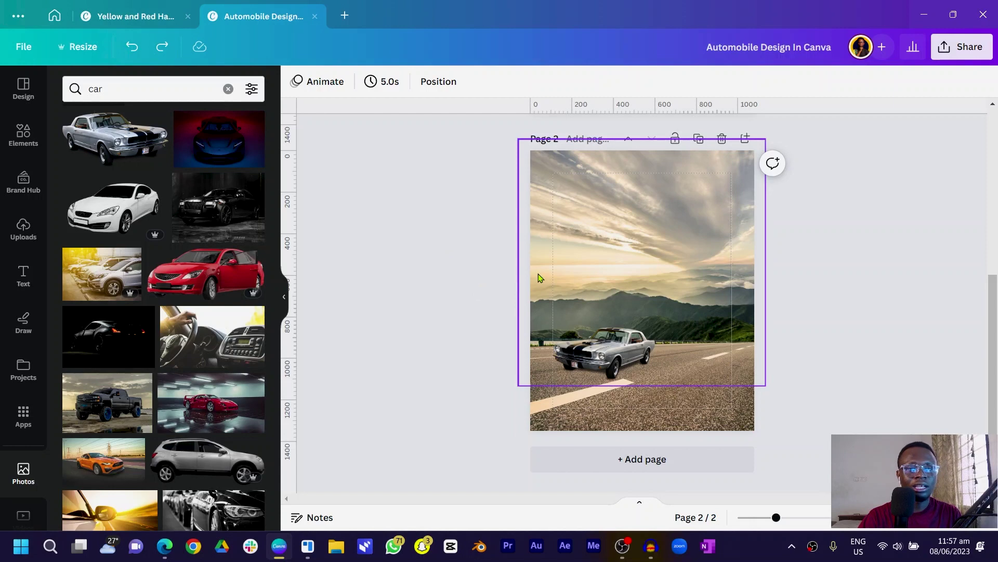
# Undo the stray text box and copy the EV WORKSHOP, HIGH SPEED and AUTO SALES texts on page 1.
pyautogui.press('t')
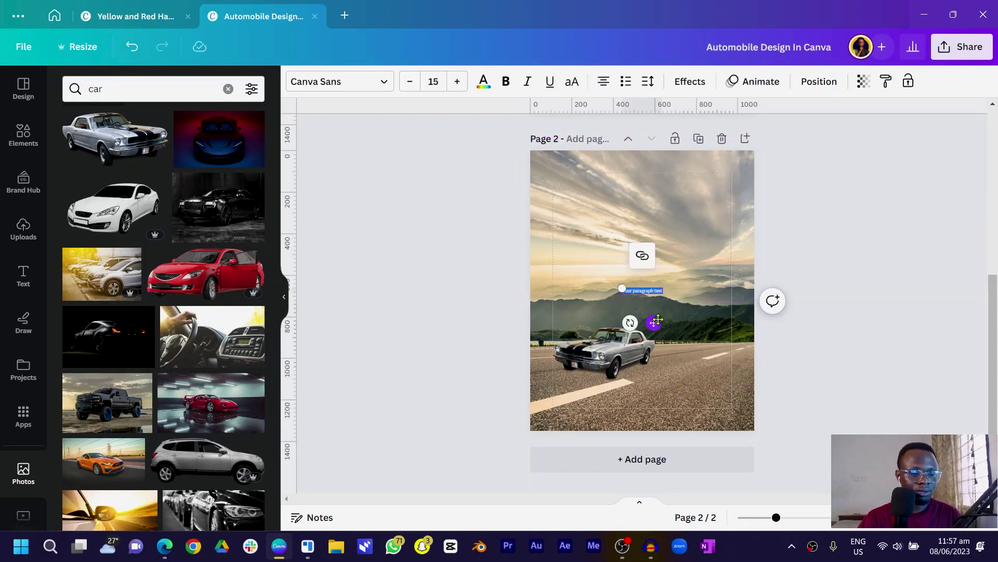
pyautogui.hotkey('ctrl', 'z')
pyautogui.scroll(5, 554, 252)
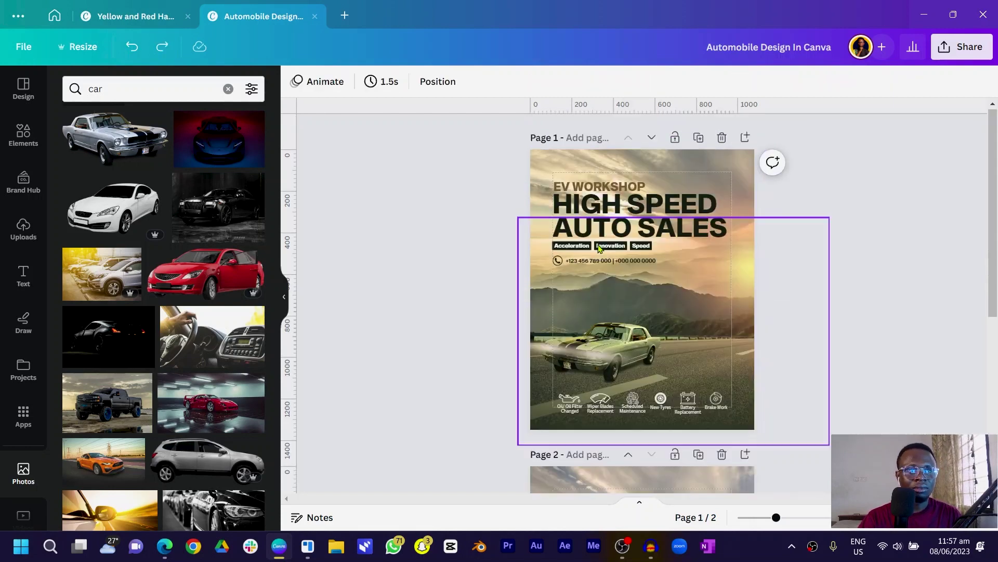
pyautogui.click(583, 195)
pyautogui.keyDown('shift'); pyautogui.click(602, 225); pyautogui.keyUp('shift')
pyautogui.keyDown('shift'); pyautogui.click(569, 211); pyautogui.keyUp('shift')
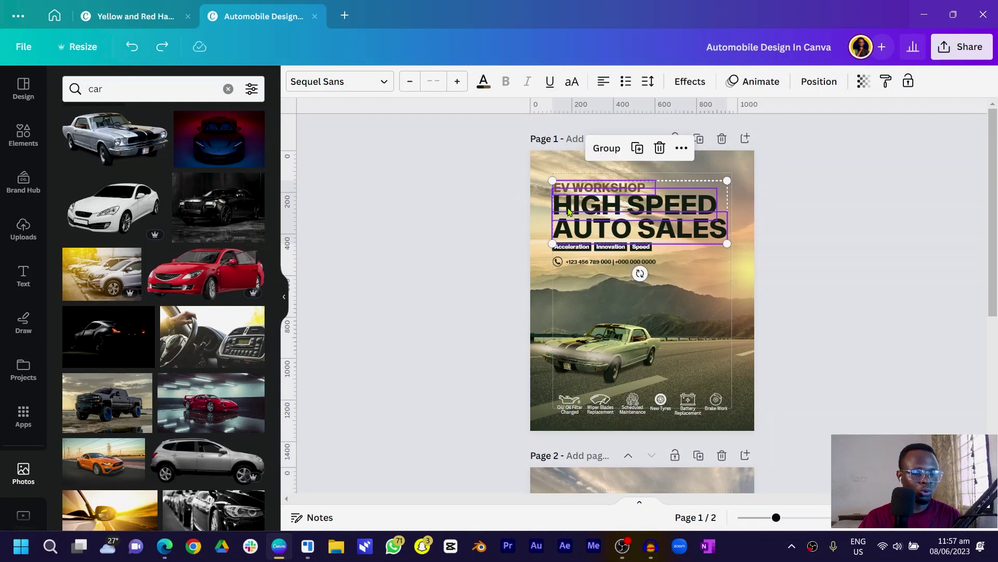
pyautogui.hotkey('ctrl', 'c')
# Paste the three headline texts onto page 2 in the same position.
pyautogui.scroll(-5, 566, 224)
pyautogui.hotkey('ctrl', 'v')
pyautogui.press('Escape')
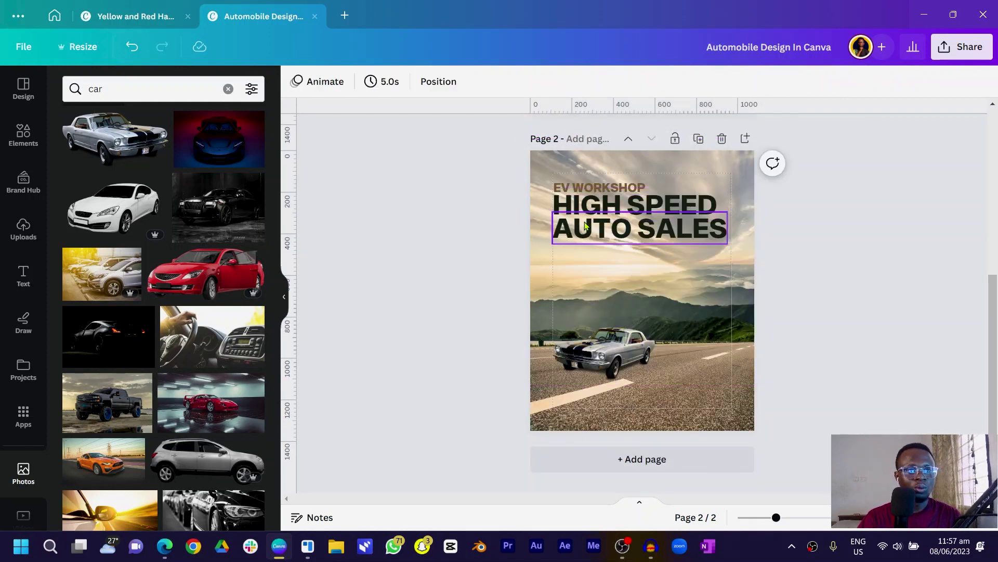
pyautogui.click(585, 237)
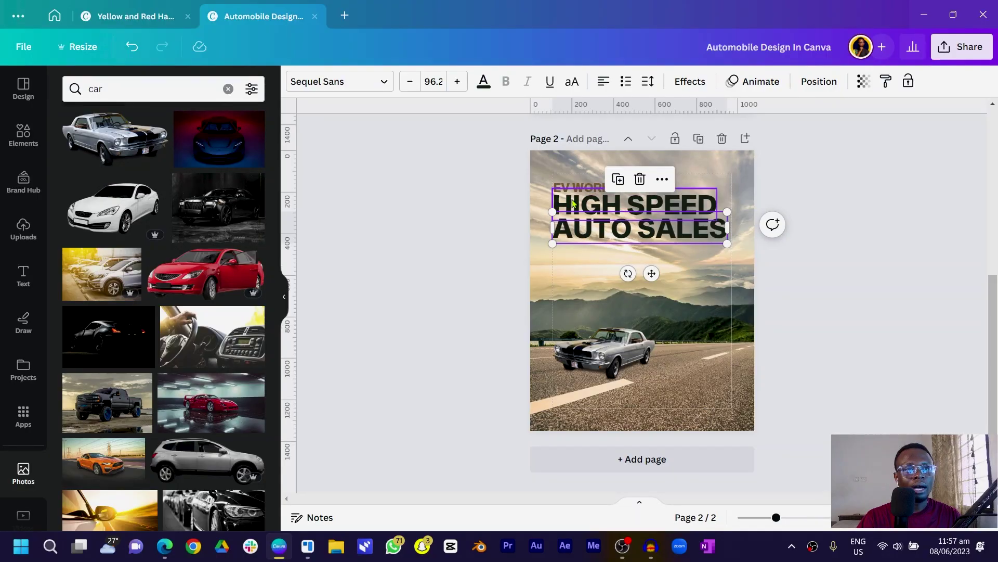
pyautogui.click(635, 204)
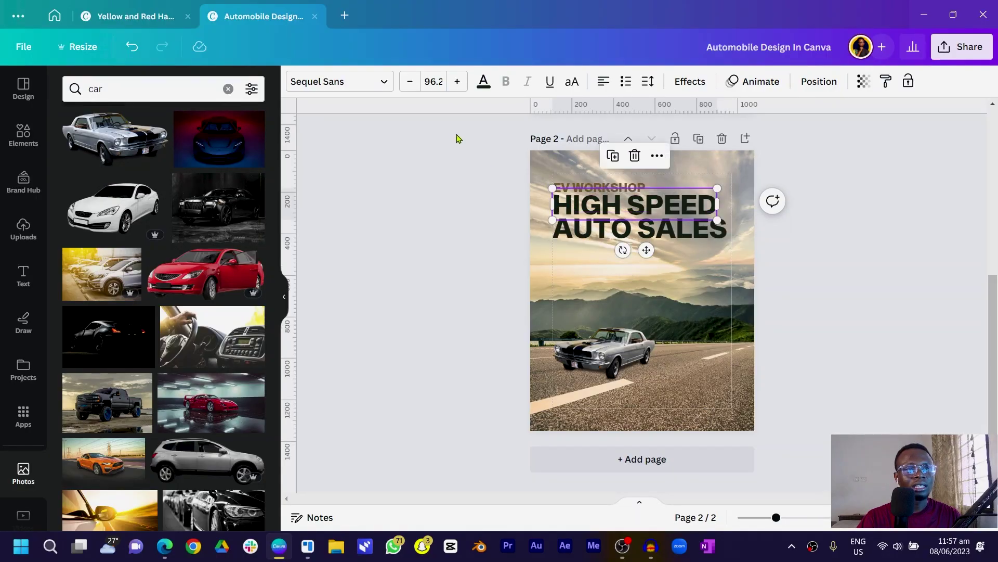
# Make the EV WORKSHOP text the dark green swatch sampled from the photos.
pyautogui.click(483, 82)
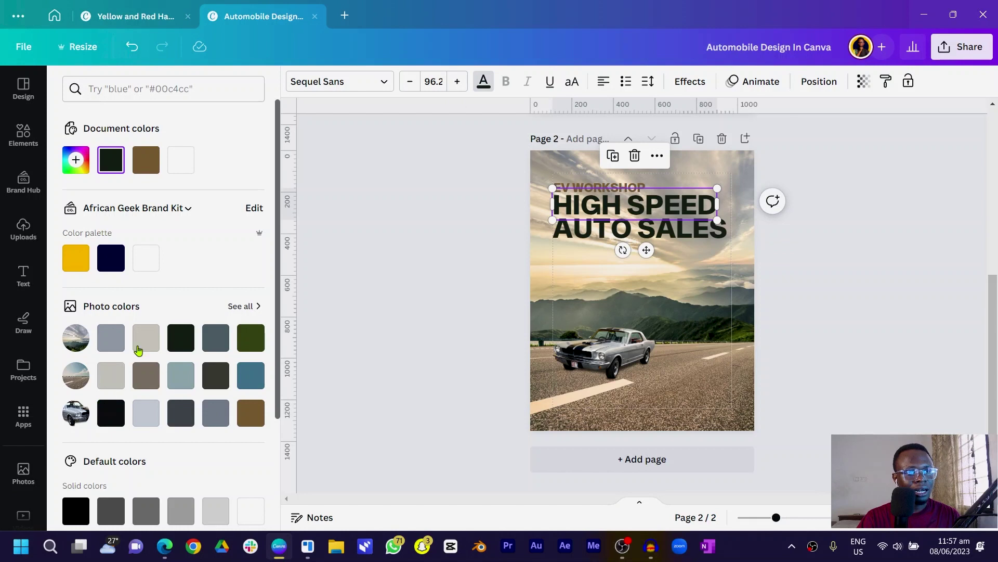
pyautogui.click(258, 307)
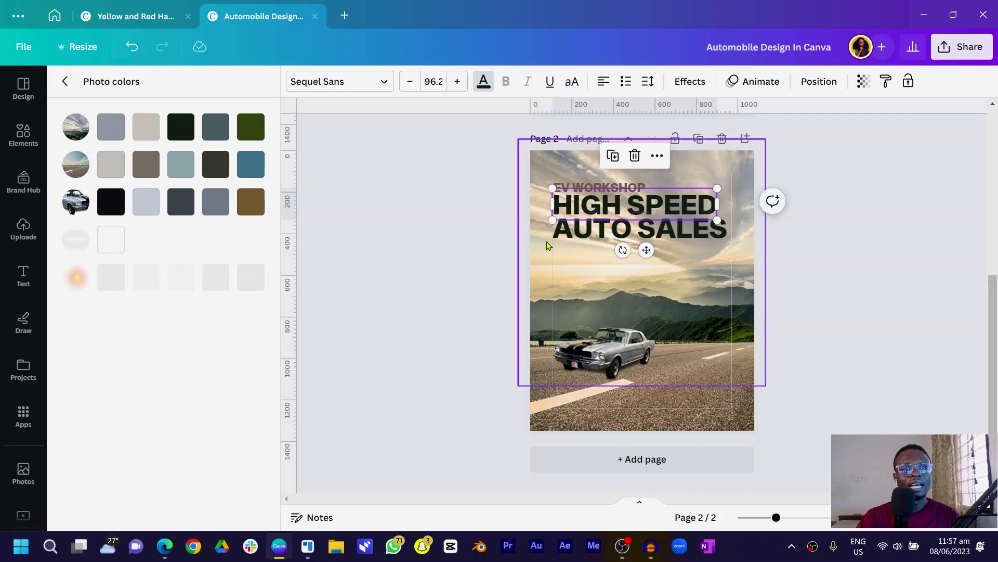
pyautogui.press('Escape')
pyautogui.click(594, 188)
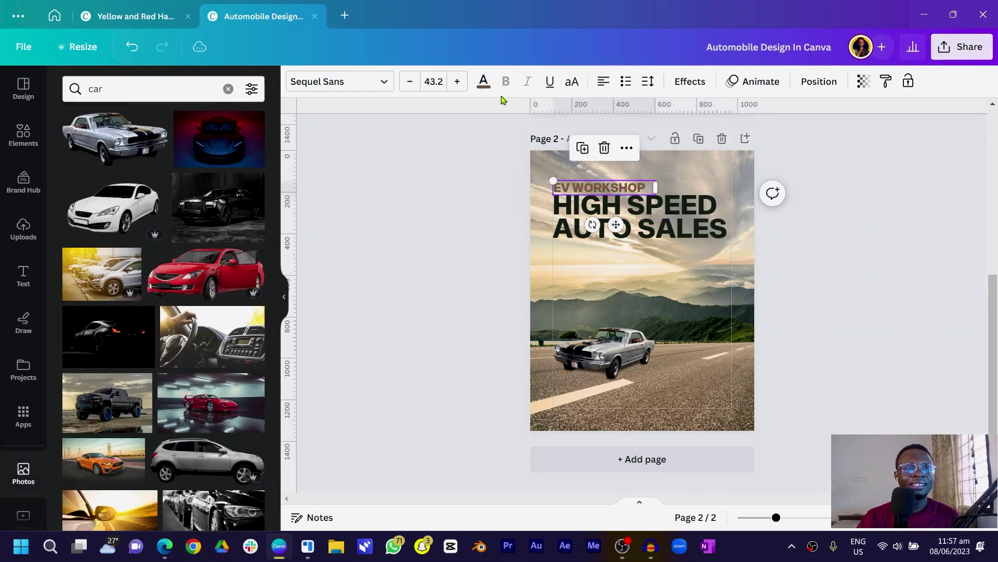
pyautogui.click(483, 82)
pyautogui.click(251, 339)
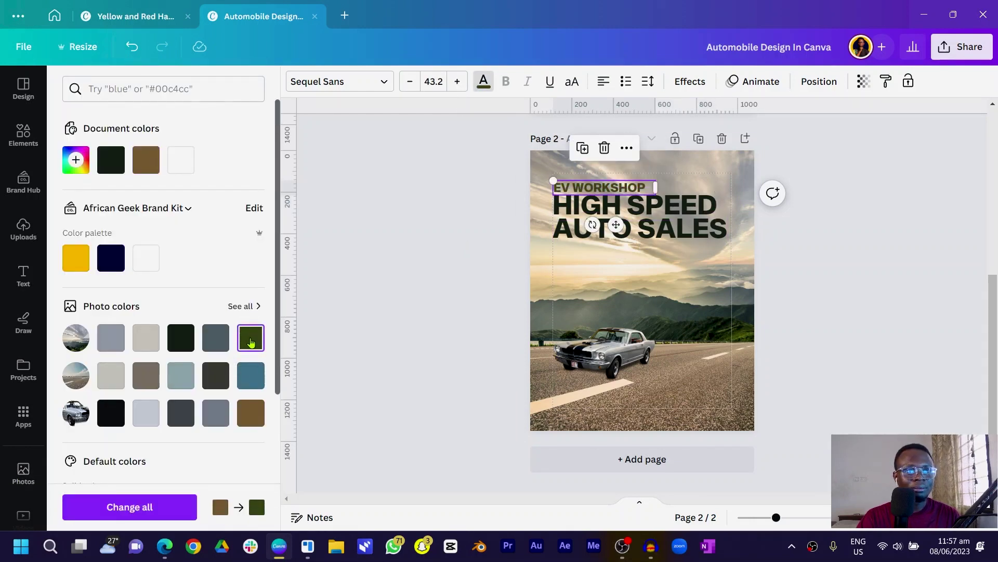
# Duplicate EV WORKSHOP and place the copy below AUTO SALES.
pyautogui.press('Escape')
pyautogui.moveTo(580, 184); pyautogui.dragTo(581, 254)
pyautogui.keyDown('ctrl'); pyautogui.scroll(4, 577, 252); pyautogui.keyUp('ctrl')
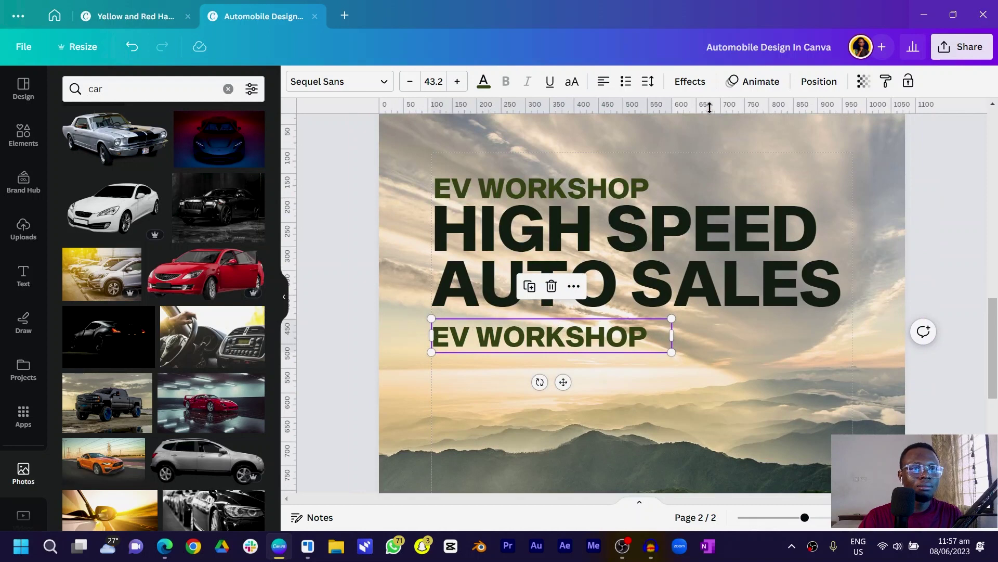
# Give the lower EV WORKSHOP a near-black Background effect with roundness 0 and spread 27.
pyautogui.click(701, 86)
pyautogui.click(110, 416)
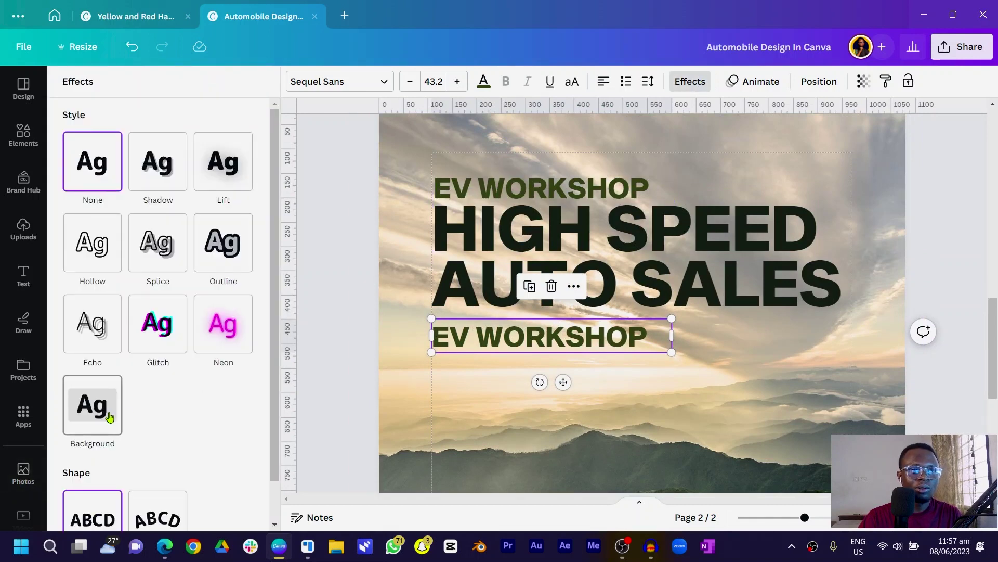
pyautogui.scroll(-4, 214, 328)
pyautogui.moveTo(154, 301); pyautogui.dragTo(62, 296)
pyautogui.moveTo(160, 335); pyautogui.dragTo(115, 338)
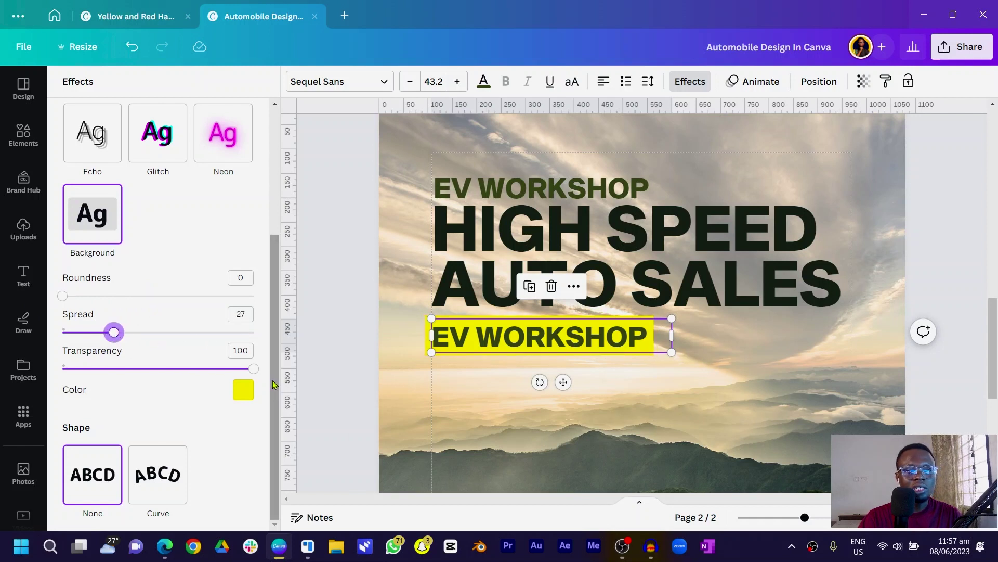
pyautogui.click(247, 390)
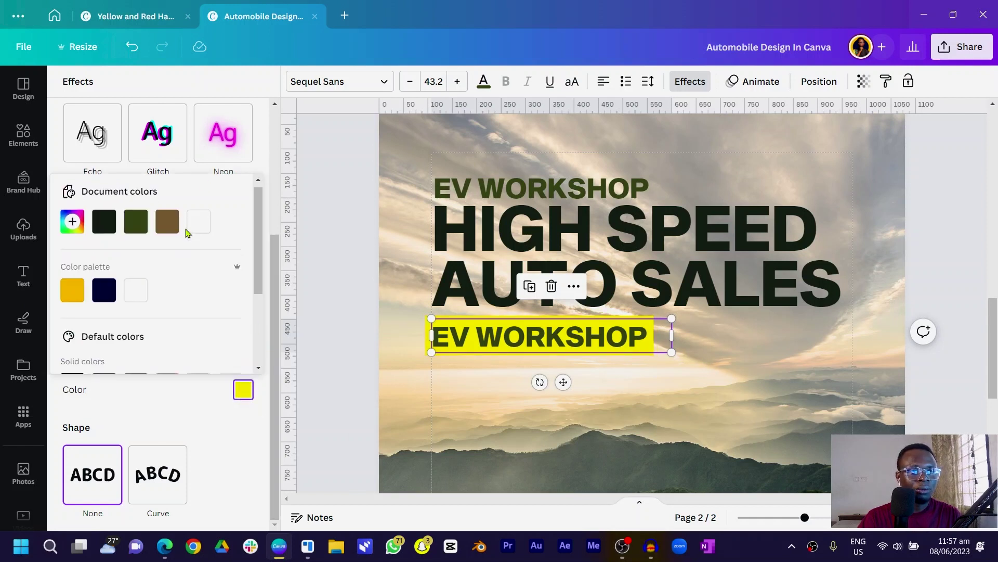
pyautogui.click(136, 298)
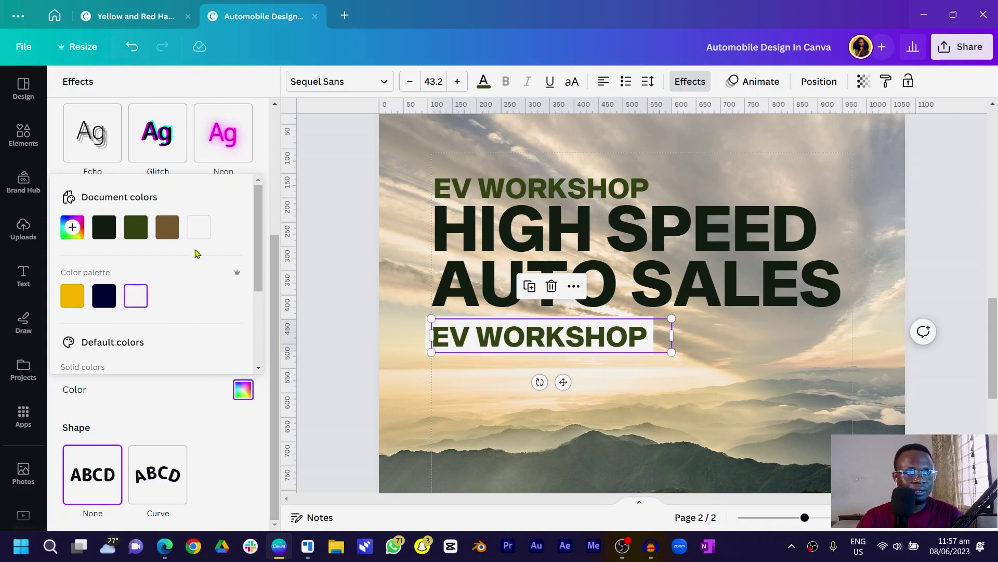
pyautogui.click(107, 234)
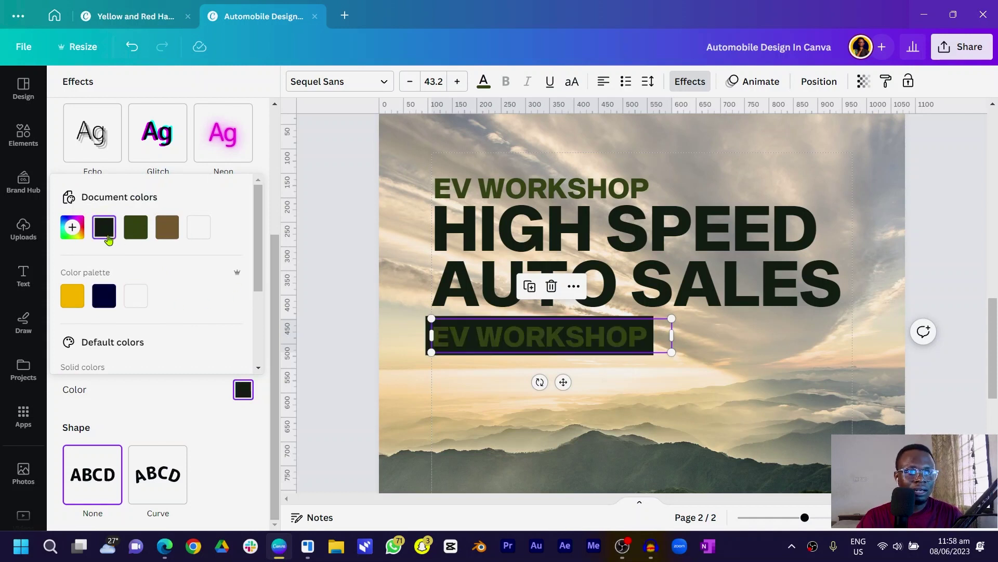
pyautogui.click(484, 82)
# Make the lower tag's text white and nudge the tag slightly right.
pyautogui.click(215, 159)
pyautogui.click(341, 341)
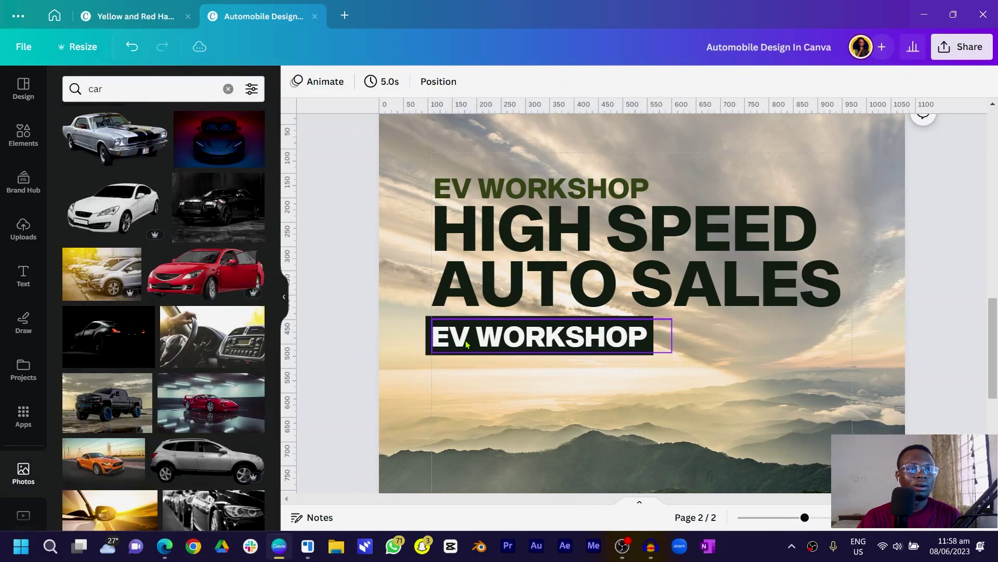
pyautogui.moveTo(467, 347); pyautogui.dragTo(474, 340)
pyautogui.scroll(8, 472, 340)
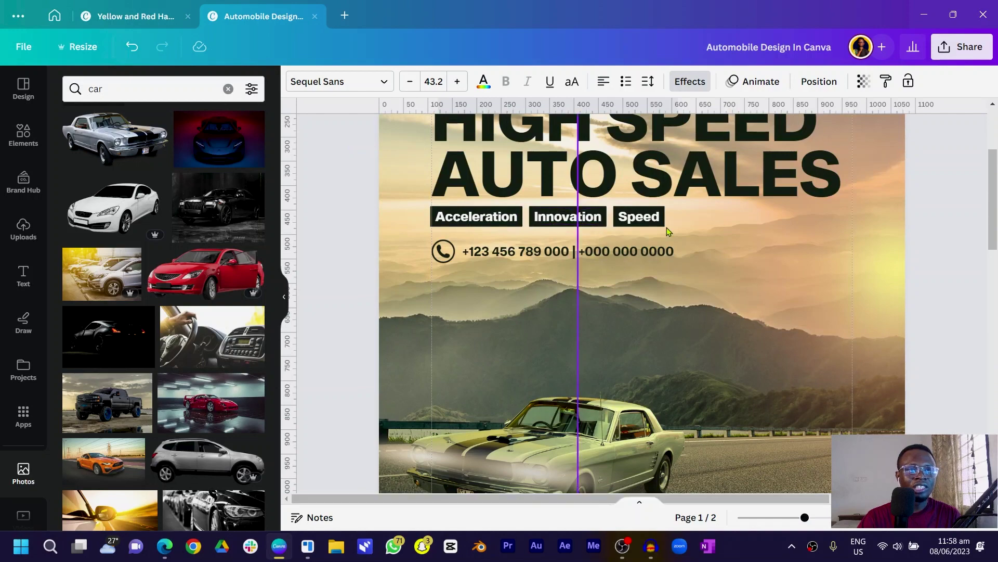
pyautogui.scroll(-8, 648, 235)
# Retype the tag as ACCELERATION and duplicate it into an INNOVATION tag.
pyautogui.doubleClick(519, 277)
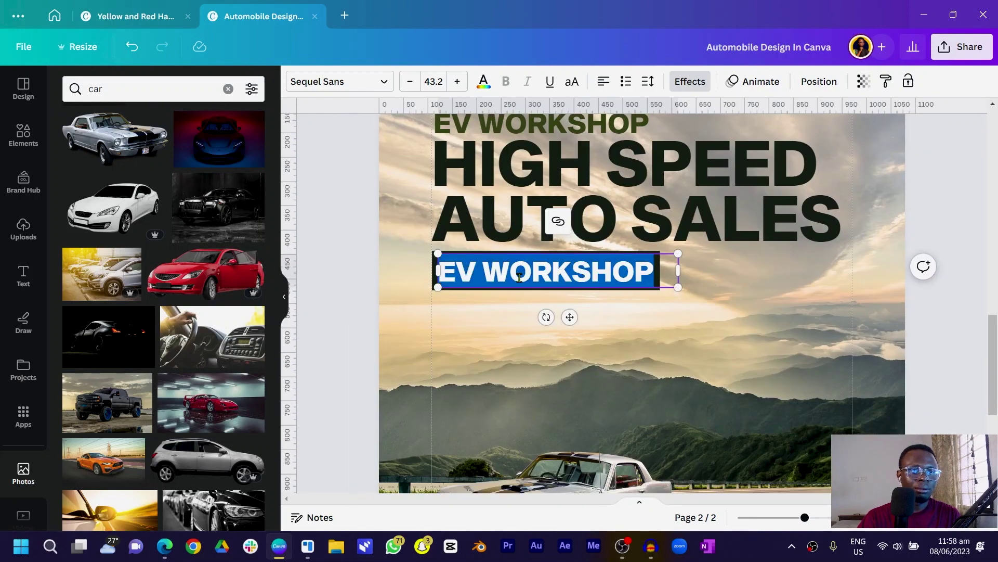
pyautogui.write('ACCELE')
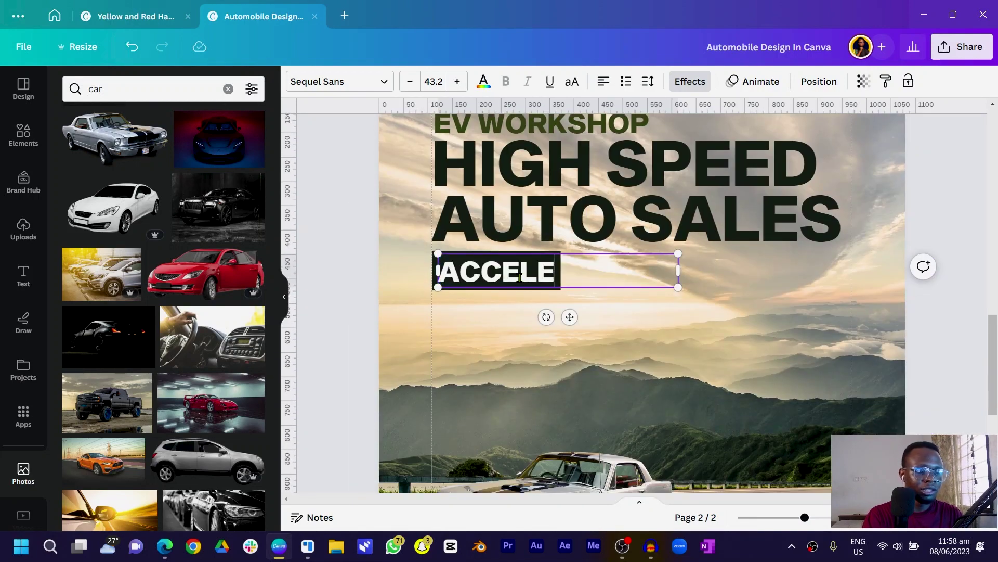
pyautogui.write('RATION')
pyautogui.hotkey('ctrl', 'd')
pyautogui.doubleClick(497, 313)
pyautogui.write('INNOVATION')
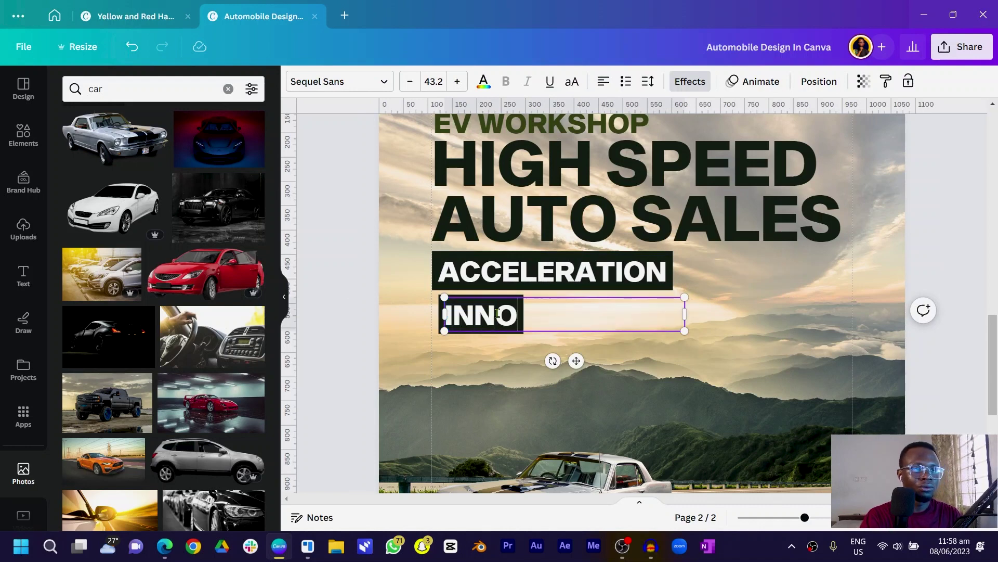
# Make a third copy reading SPEED, move it right and shrink its box to fit.
pyautogui.click(614, 269)
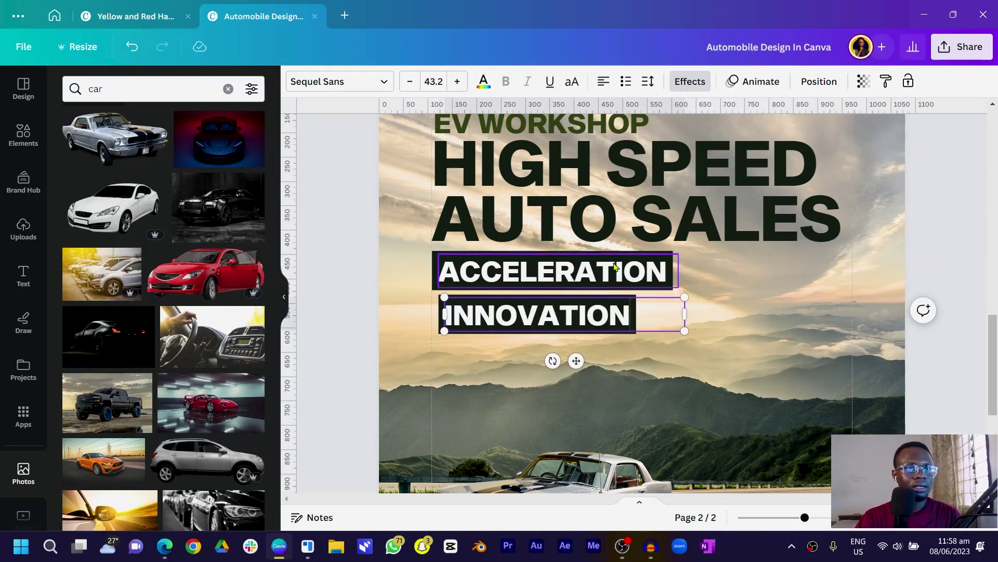
pyautogui.hotkey('ctrl', 'd')
pyautogui.moveTo(609, 278); pyautogui.dragTo(692, 315)
pyautogui.doubleClick(693, 315)
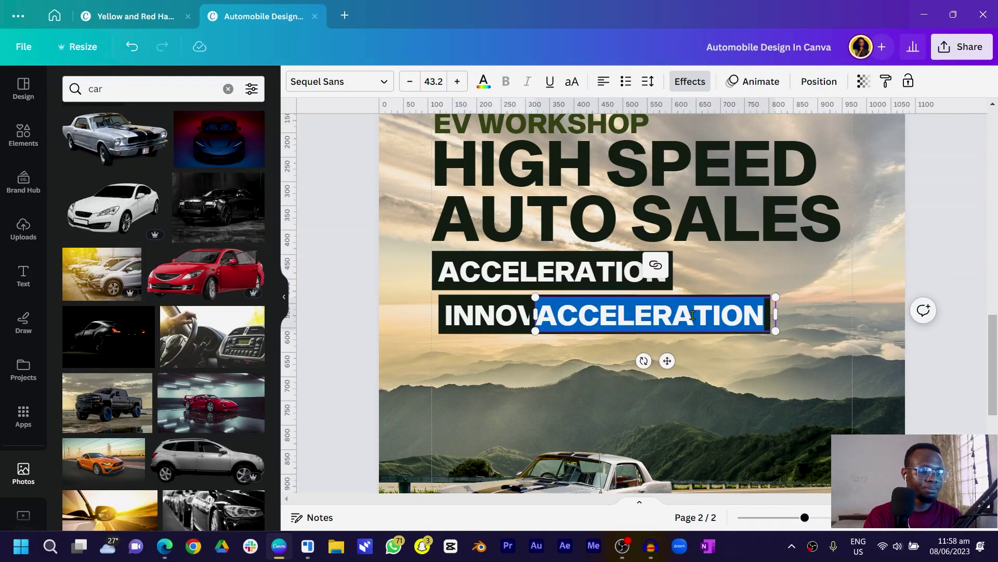
pyautogui.write('SPEEF')
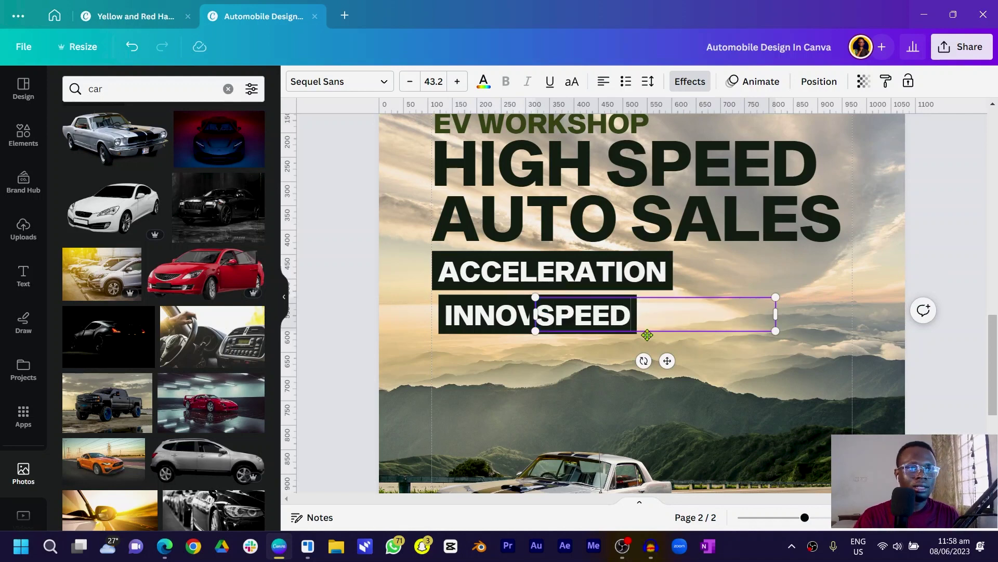
pyautogui.click(315, 285)
pyautogui.moveTo(705, 316); pyautogui.dragTo(874, 288)
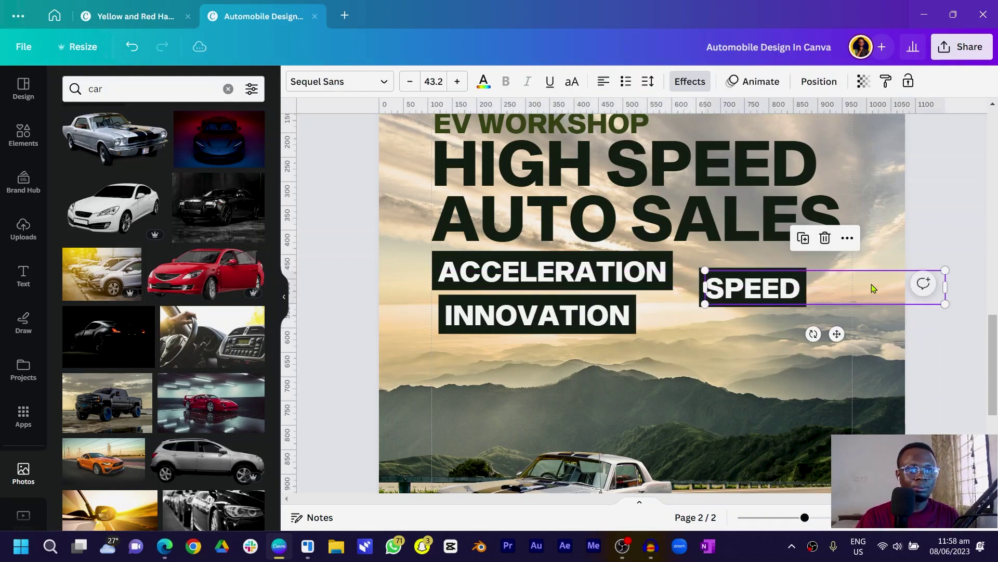
pyautogui.moveTo(949, 291); pyautogui.dragTo(807, 290)
# Fit the INNOVATION box and line up ACCELERATION, INNOVATION and SPEED in a row.
pyautogui.click(619, 272)
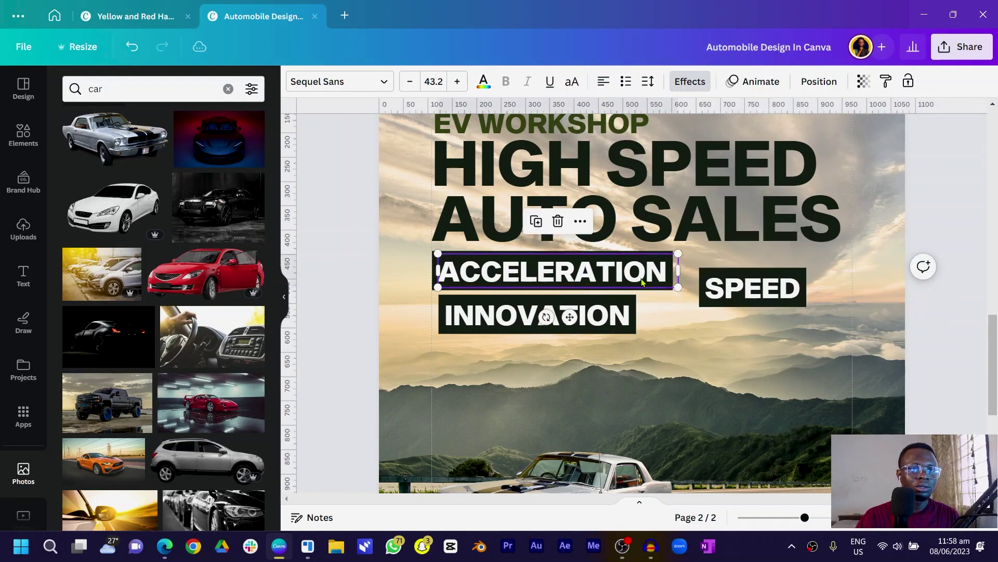
pyautogui.click(662, 320)
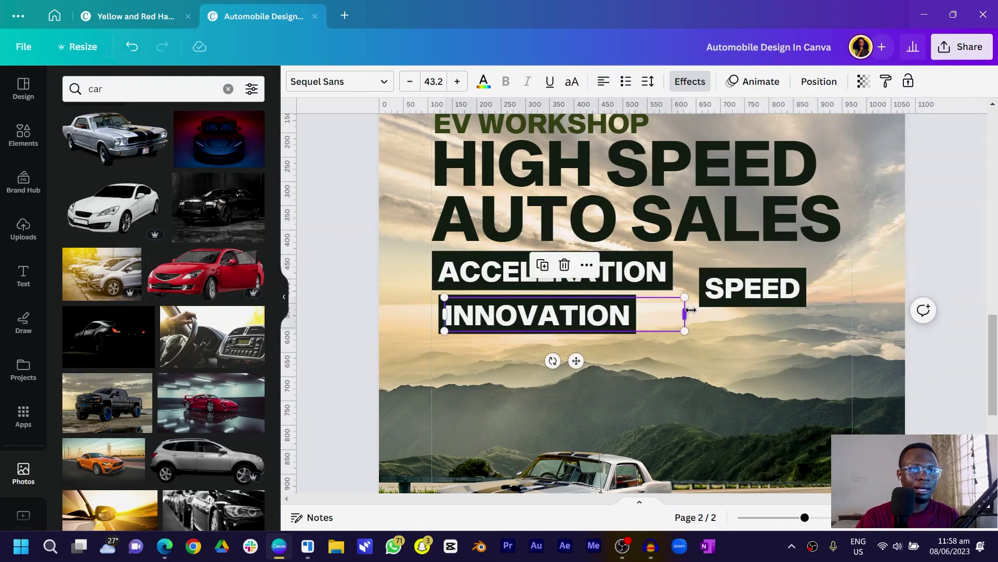
pyautogui.moveTo(691, 310); pyautogui.dragTo(636, 312)
pyautogui.moveTo(575, 315); pyautogui.dragTo(955, 286)
pyautogui.click(772, 288)
# Scale the three tags together down to 25.1 and nudge the group left.
pyautogui.keyDown('shift'); pyautogui.click(852, 278); pyautogui.keyUp('shift')
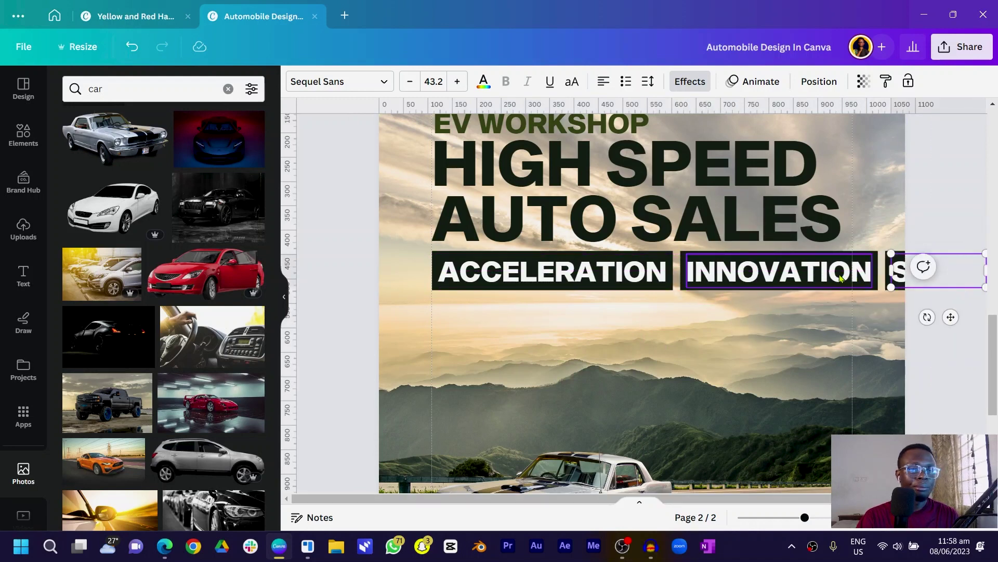
pyautogui.keyDown('shift'); pyautogui.click(598, 273); pyautogui.keyUp('shift')
pyautogui.moveTo(986, 286); pyautogui.dragTo(728, 271)
pyautogui.press('Left')
pyautogui.press('Left')
pyautogui.press('Left')
pyautogui.press('Left')
pyautogui.click(329, 320)
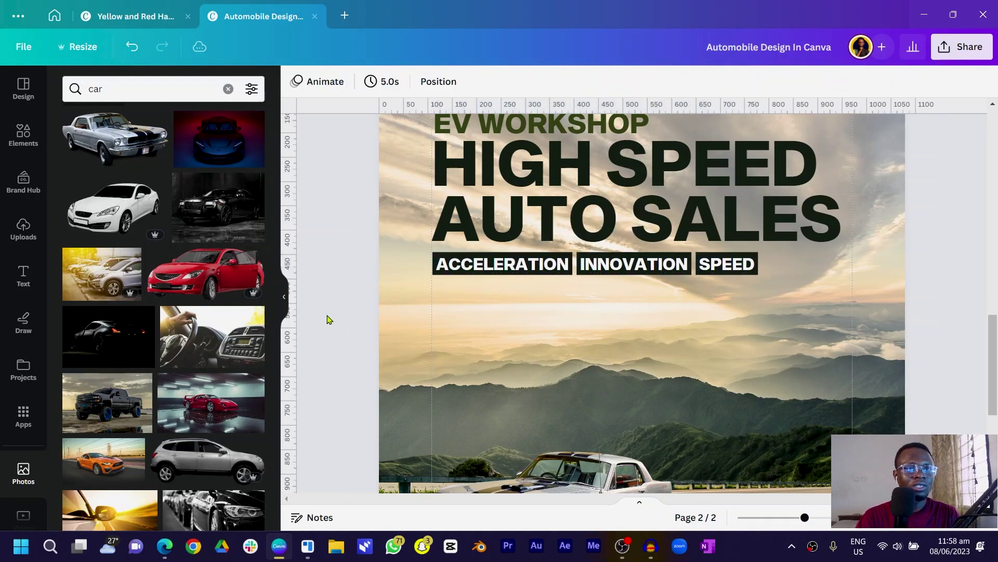
# Add a dark green rectangle stretched across the full width of the page bottom.
pyautogui.scroll(-5, 372, 311)
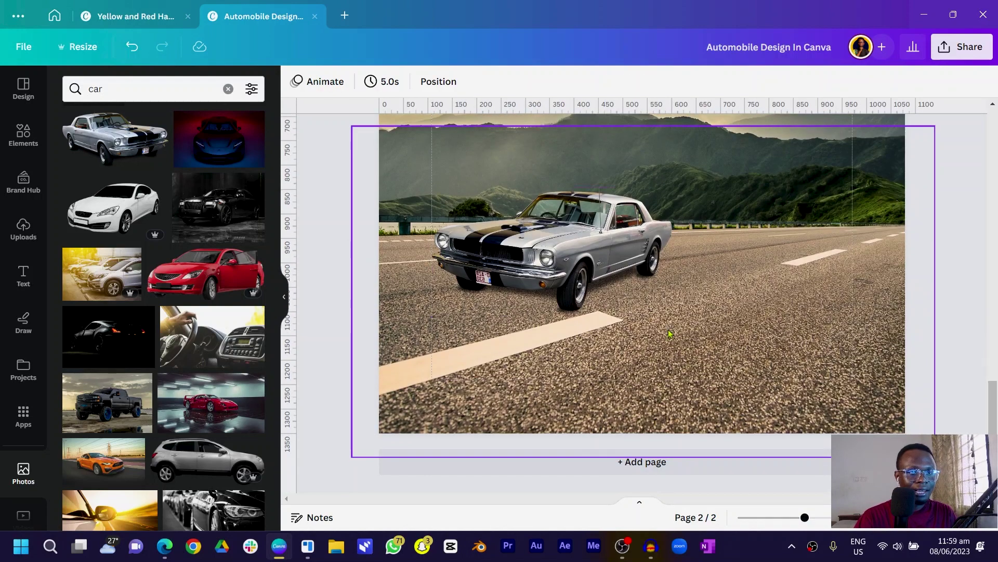
pyautogui.scroll(10, 578, 312)
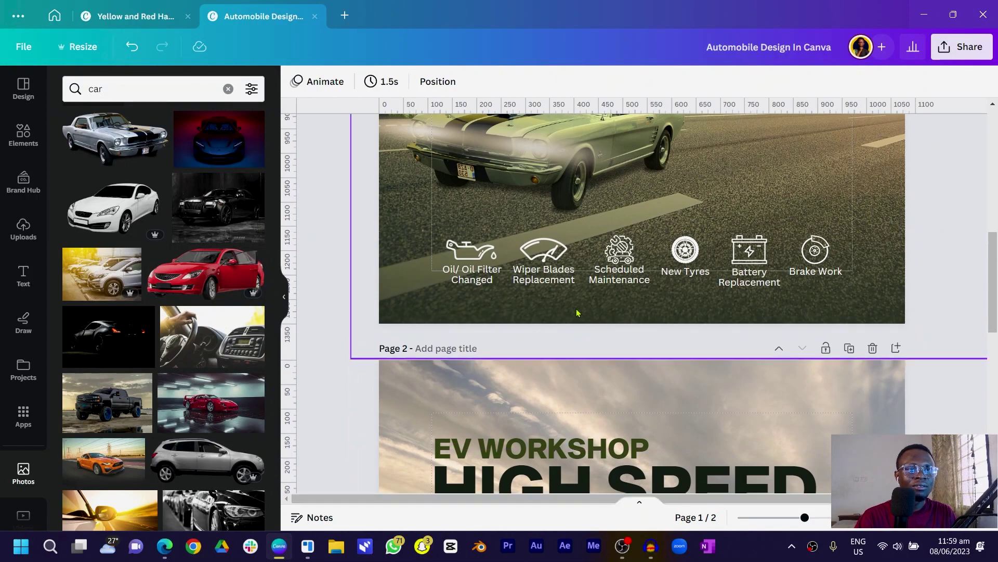
pyautogui.scroll(-10, 499, 364)
pyautogui.scroll(2, 416, 391)
pyautogui.scroll(-2, 562, 378)
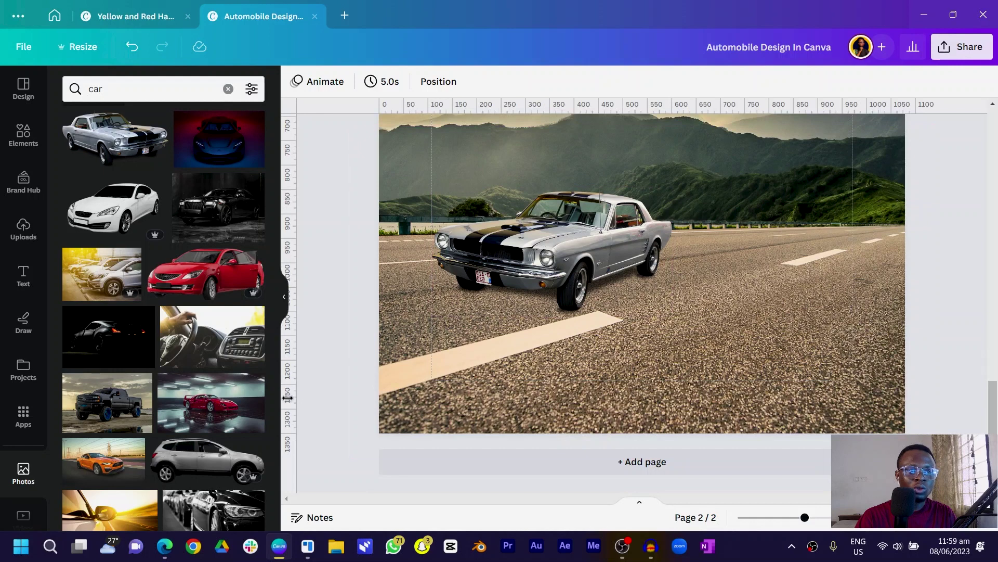
pyautogui.press('r')
pyautogui.moveTo(626, 161); pyautogui.dragTo(446, 406)
pyautogui.moveTo(537, 358); pyautogui.dragTo(913, 354)
pyautogui.click(361, 82)
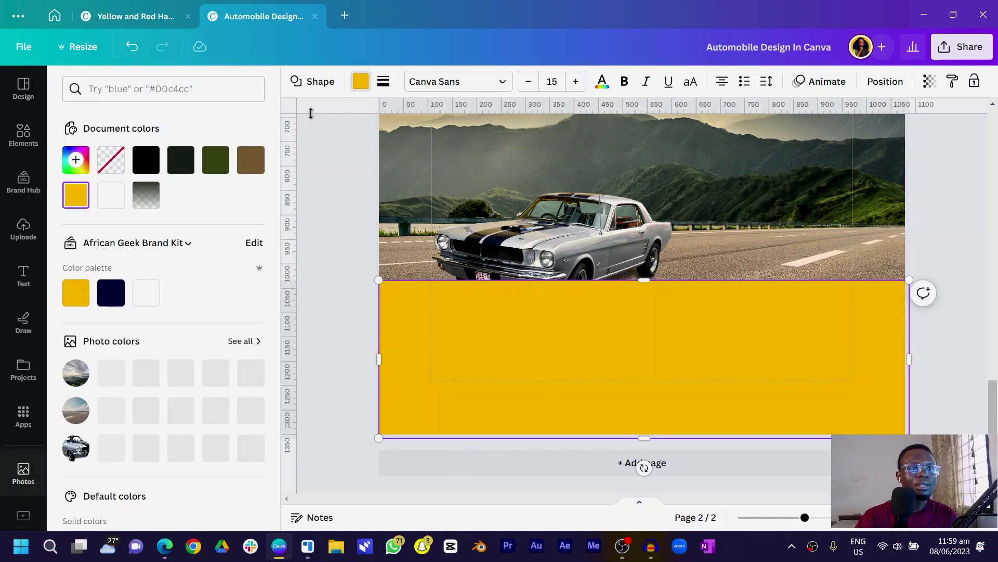
pyautogui.click(217, 166)
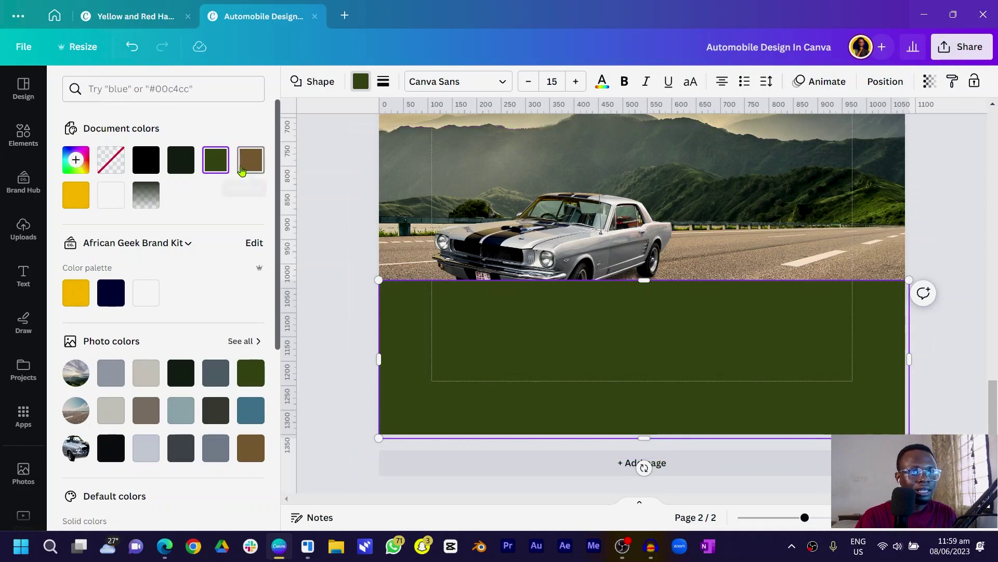
# Turn the fill into a gradient with the first colour at 100% and the second at 0% opacity.
pyautogui.click(215, 163)
pyautogui.click(211, 198)
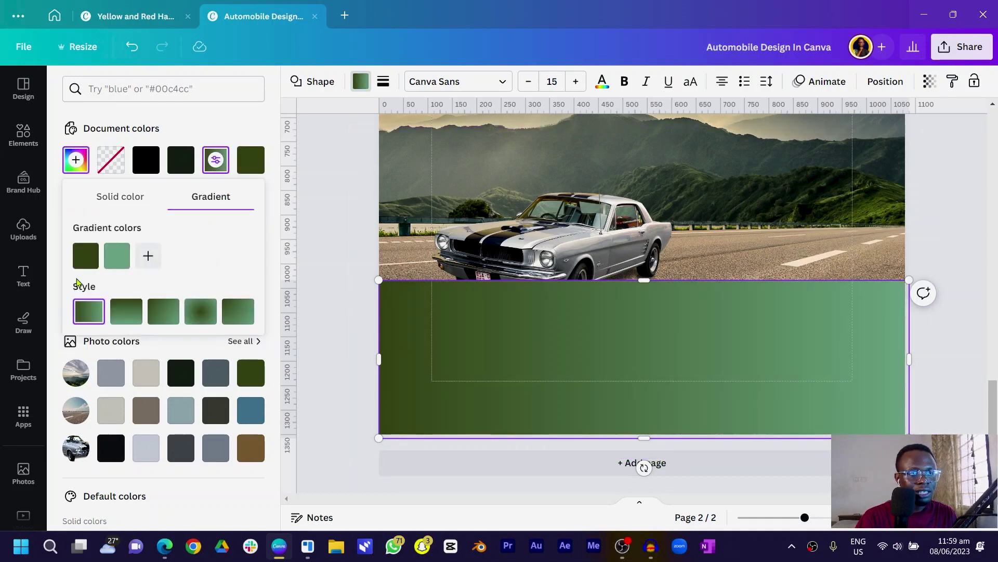
pyautogui.click(116, 256)
pyautogui.moveTo(291, 381); pyautogui.dragTo(113, 390)
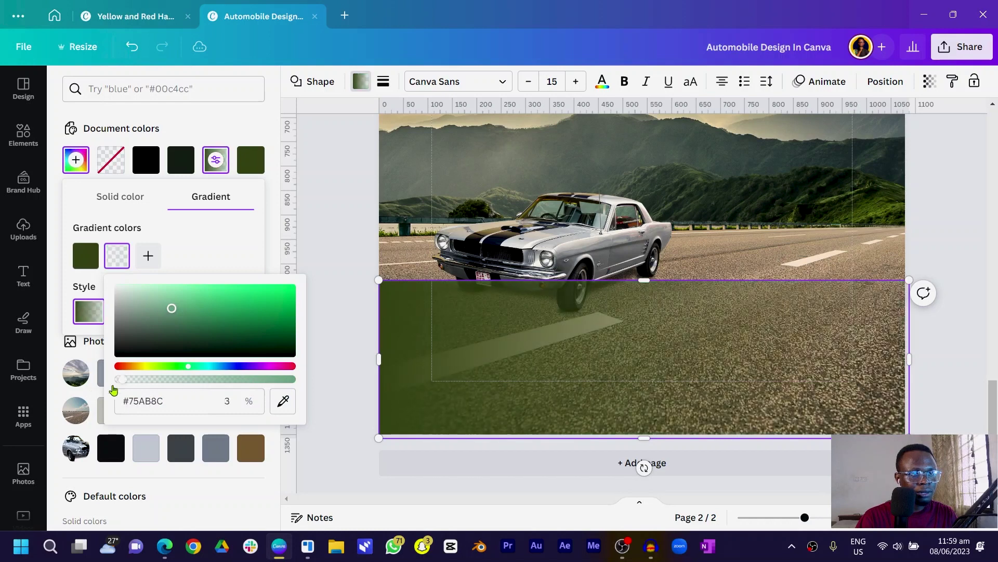
pyautogui.click(213, 404)
pyautogui.write('100')
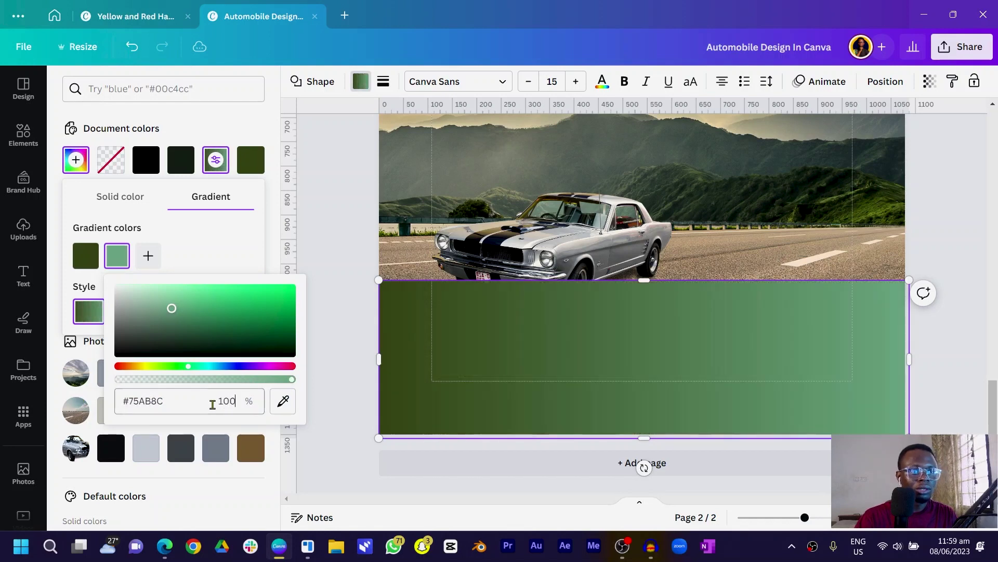
pyautogui.press('Return')
pyautogui.click(119, 263)
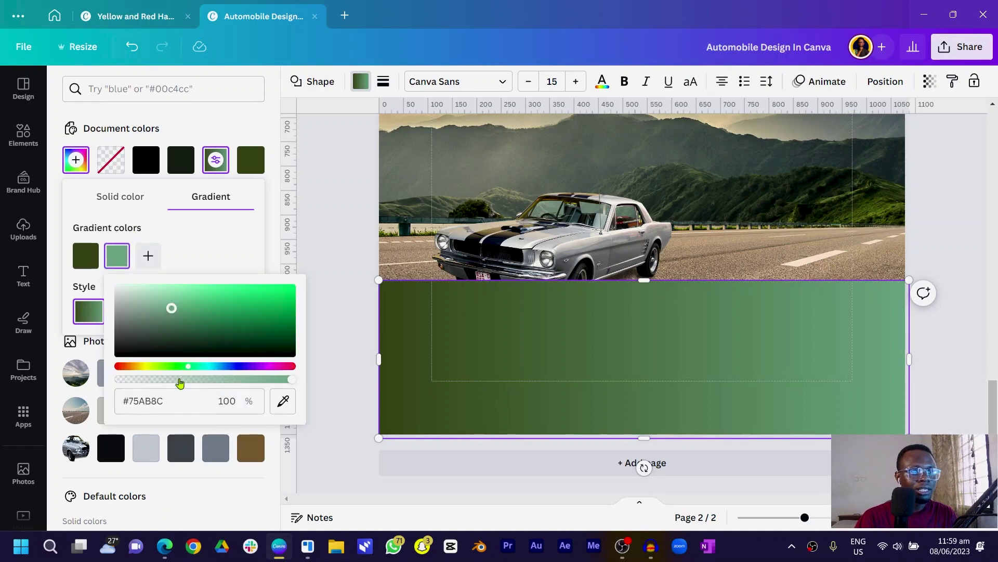
pyautogui.write('0')
pyautogui.press('Return')
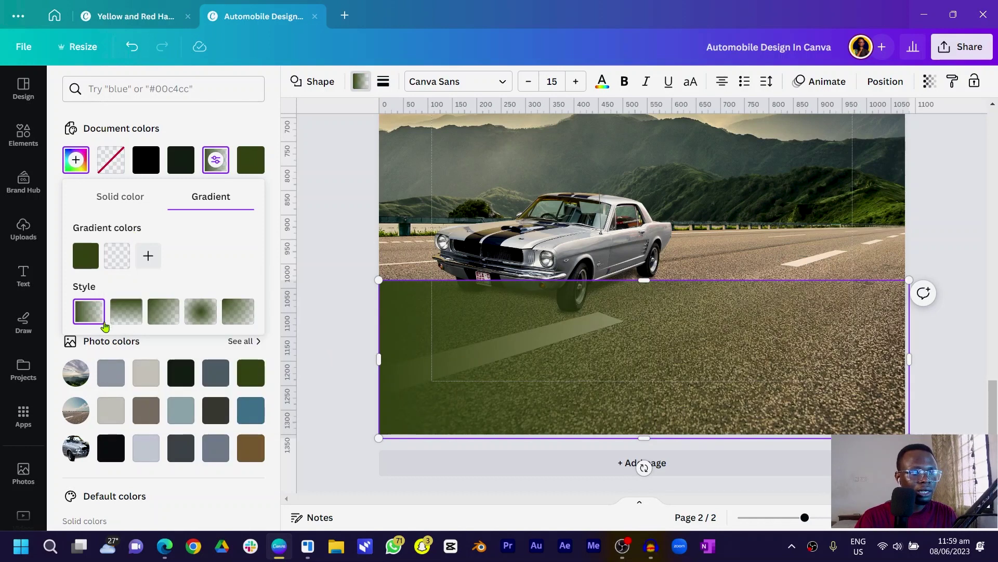
# Change the gradient style and rotate the rectangle 180° so the green sits at the bottom.
pyautogui.click(126, 312)
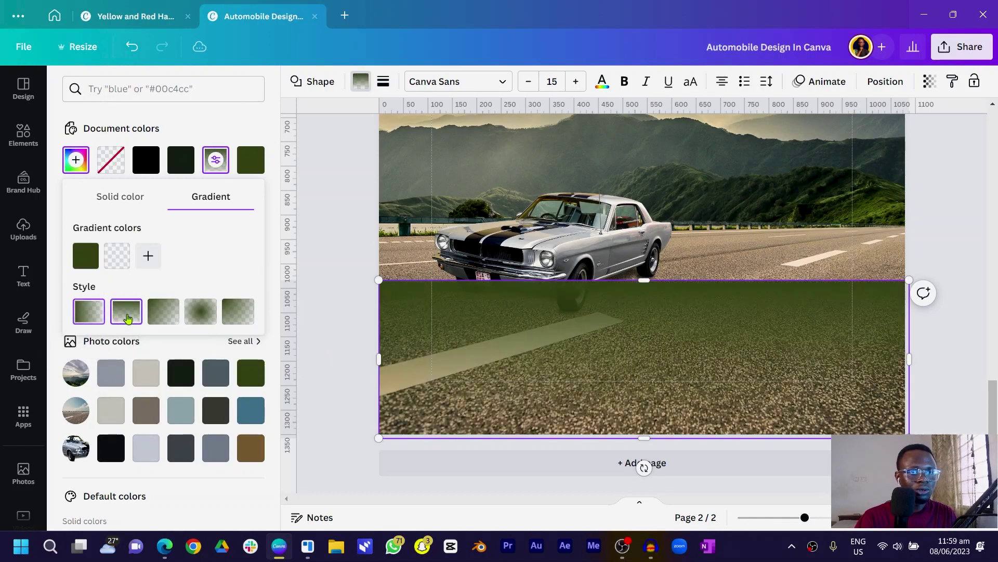
pyautogui.click(886, 82)
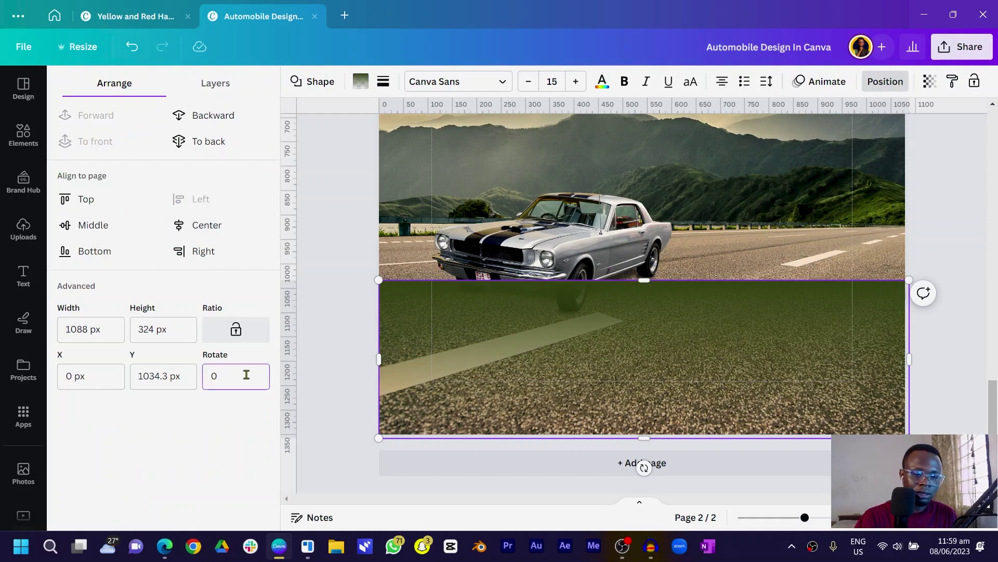
pyautogui.click(246, 375)
pyautogui.write('180')
pyautogui.press('Return')
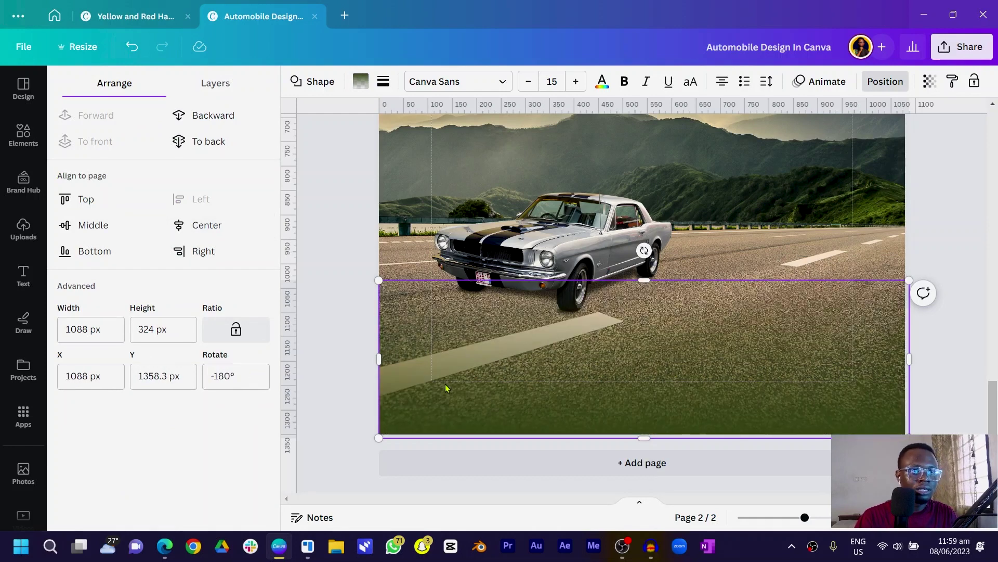
pyautogui.click(347, 360)
# Extend the green gradient rectangle upward behind the car.
pyautogui.scroll(-3, 319, 362)
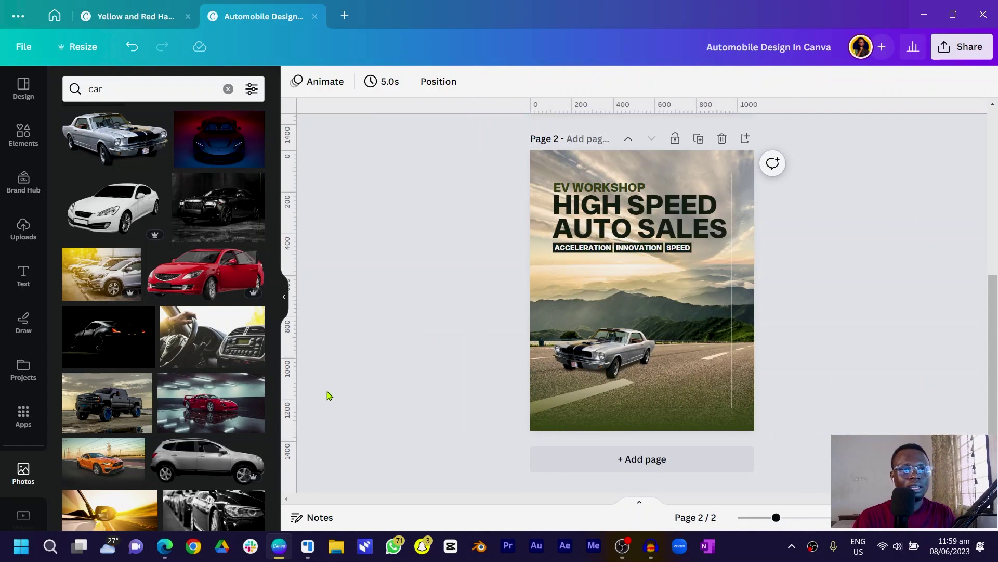
pyautogui.scroll(2, 317, 396)
pyautogui.scroll(-2, 325, 404)
pyautogui.click(556, 385)
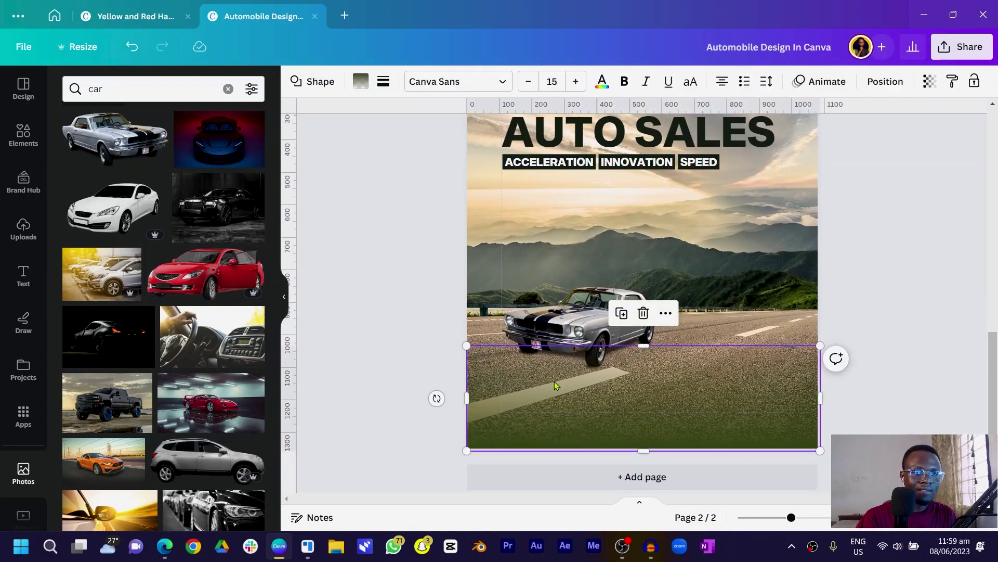
pyautogui.moveTo(647, 347); pyautogui.dragTo(648, 306)
pyautogui.click(450, 366)
# Search for BRAKE photos, then BRAKES elements, and add a brake disc graphic.
pyautogui.click(132, 83)
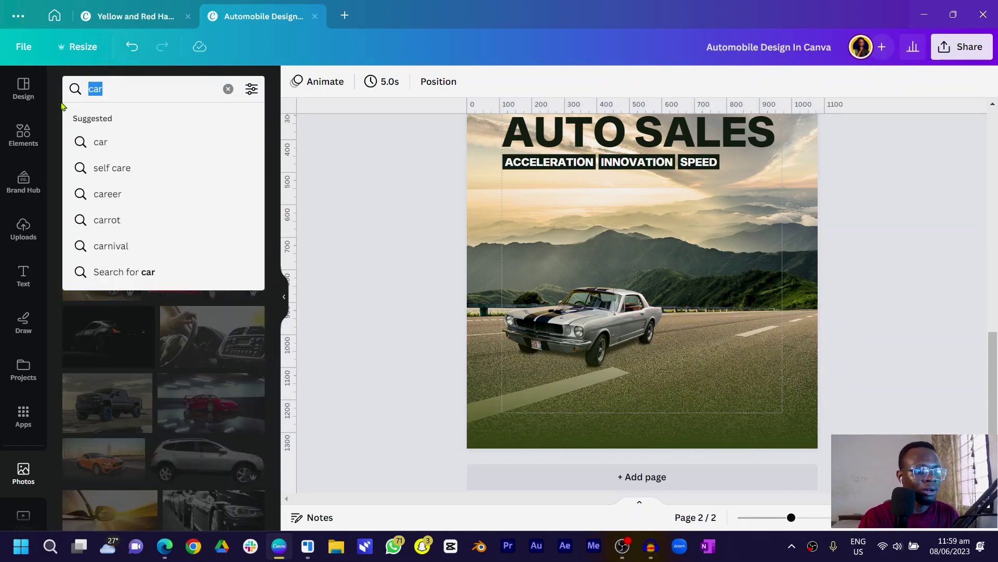
pyautogui.write('BRAKE')
pyautogui.press('Return')
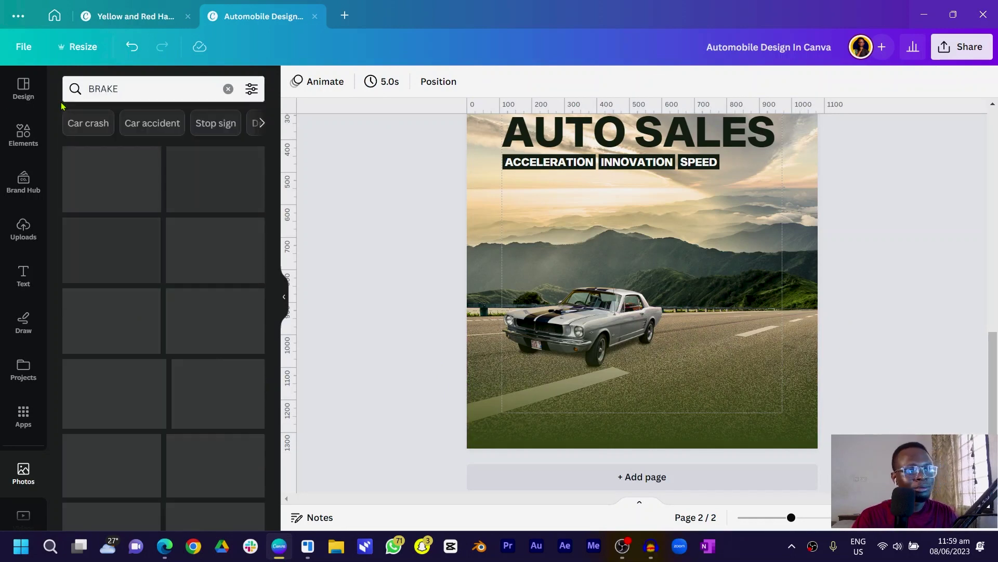
pyautogui.click(24, 134)
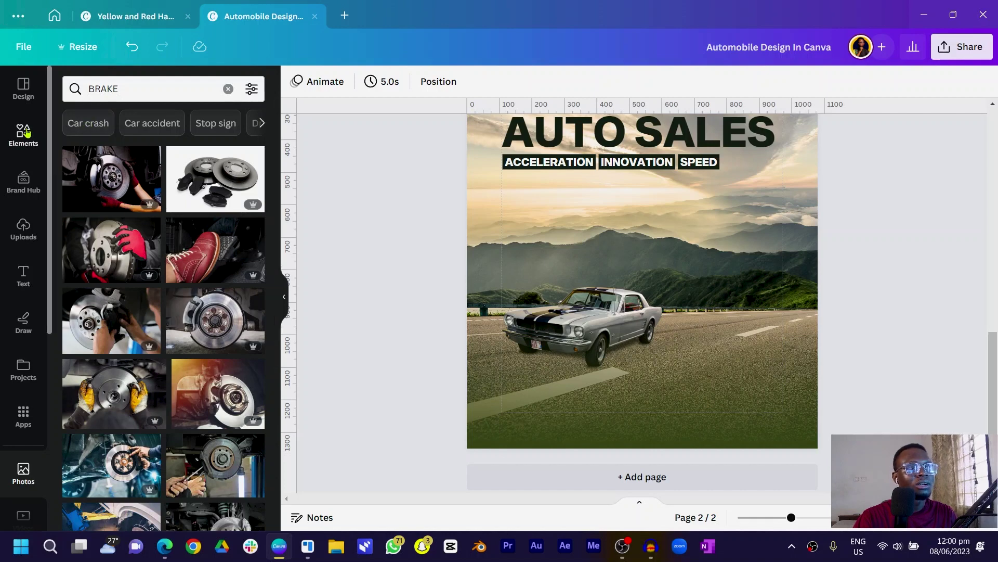
pyautogui.click(185, 89)
pyautogui.write('BRAKES')
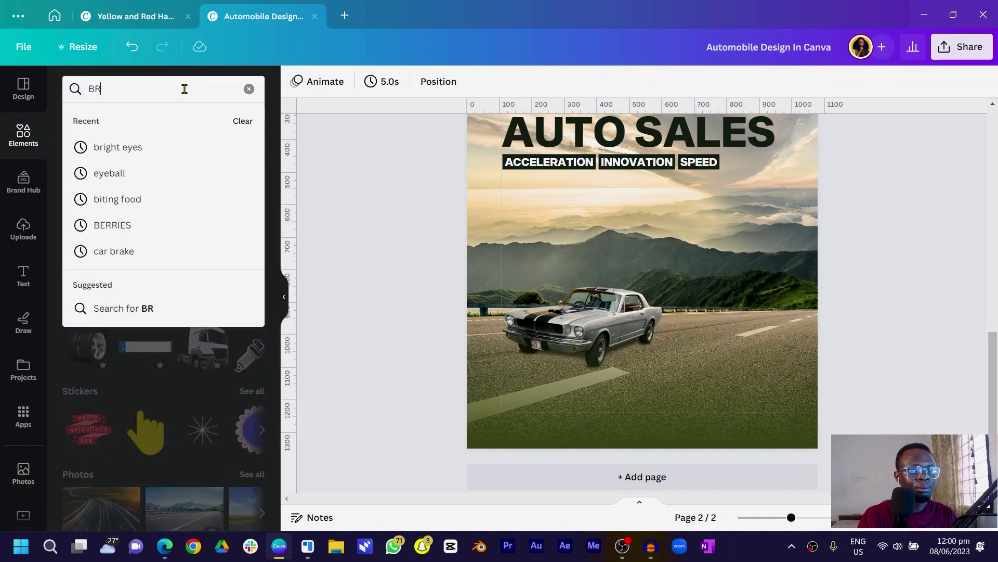
pyautogui.press('Return')
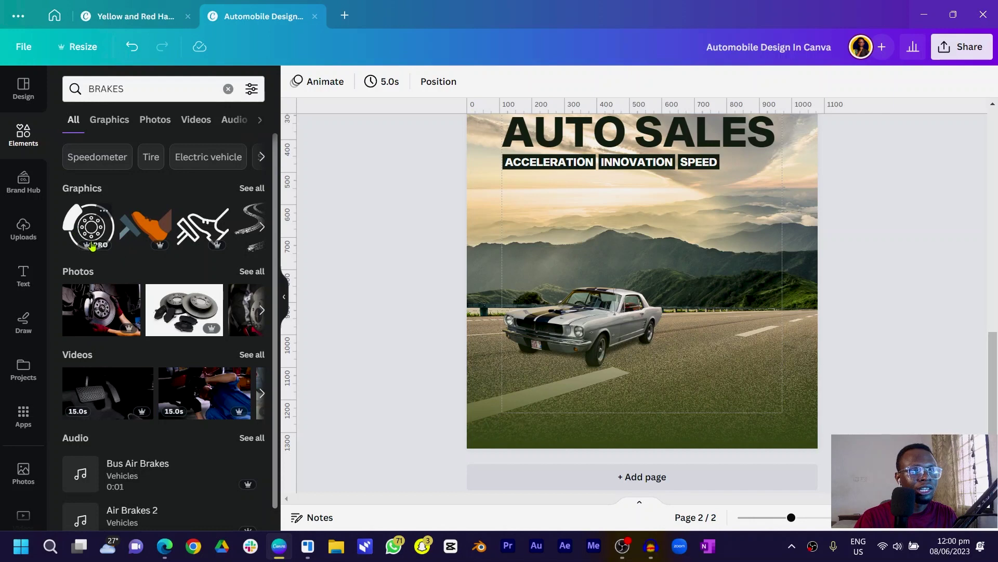
pyautogui.click(84, 223)
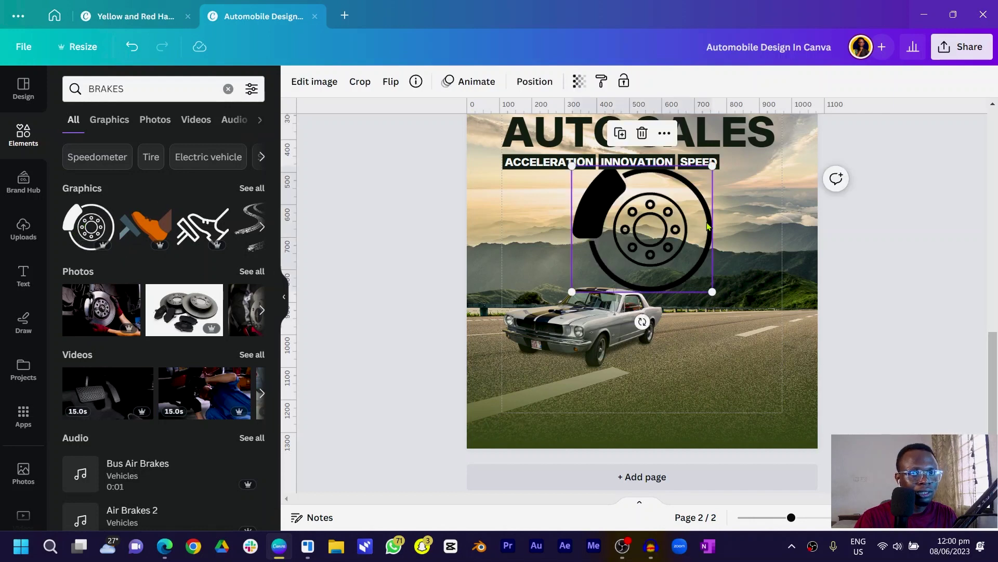
# Search elements for TYRES and place a tyre graphic inside the brake disc.
pyautogui.click(70, 89)
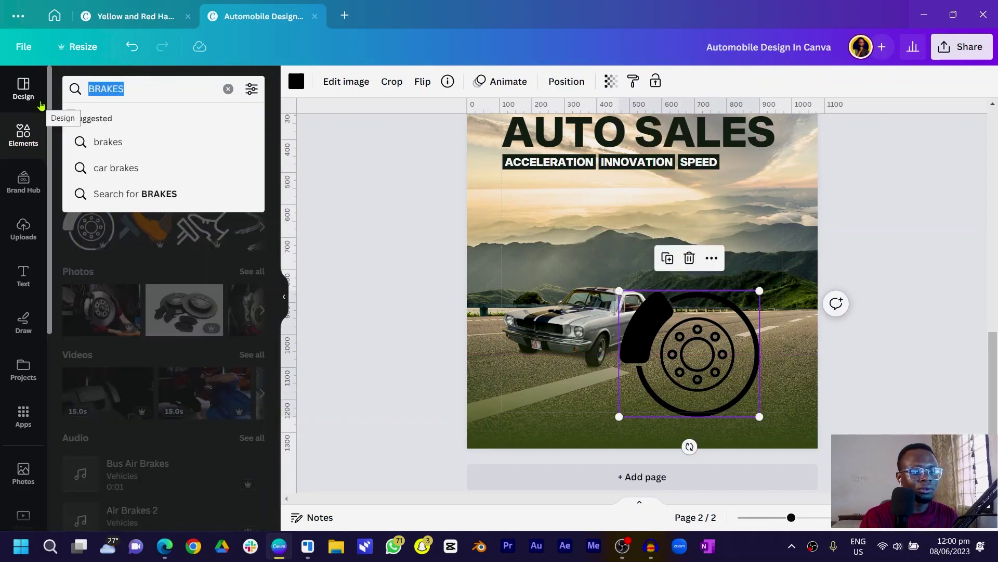
pyautogui.write('TYRES')
pyautogui.press('Return')
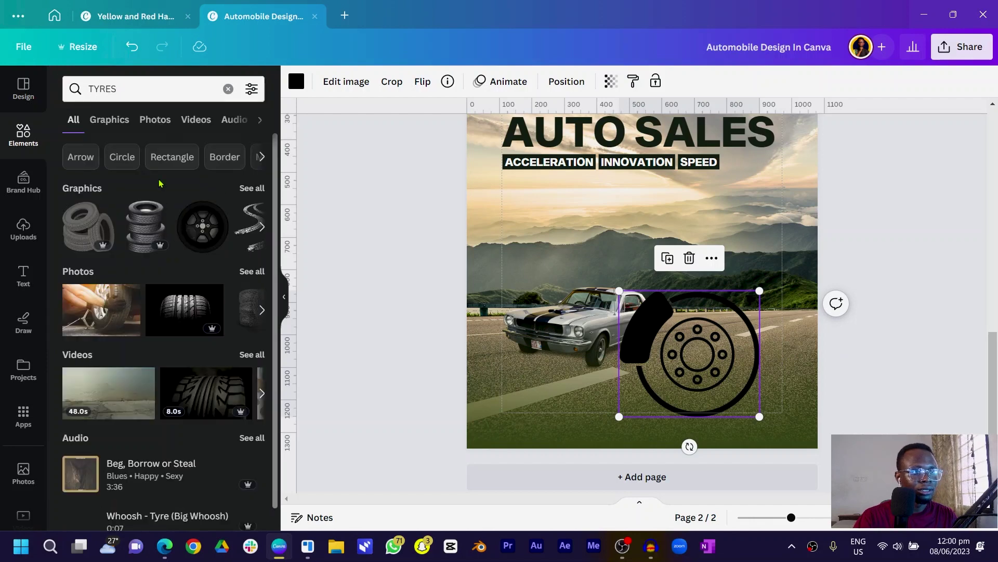
pyautogui.click(115, 125)
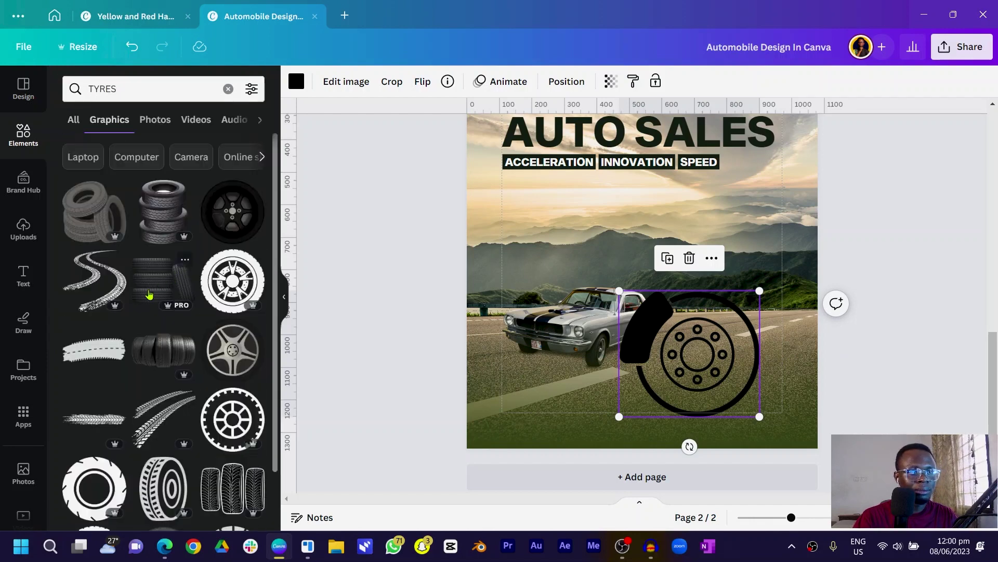
pyautogui.click(233, 289)
pyautogui.moveTo(624, 265); pyautogui.dragTo(679, 360)
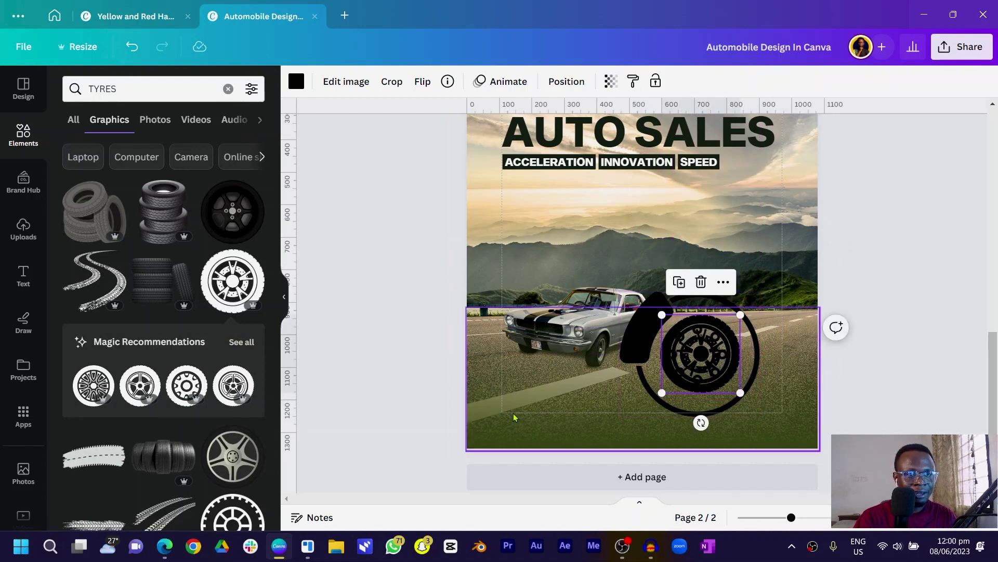
pyautogui.scroll(6, 719, 372)
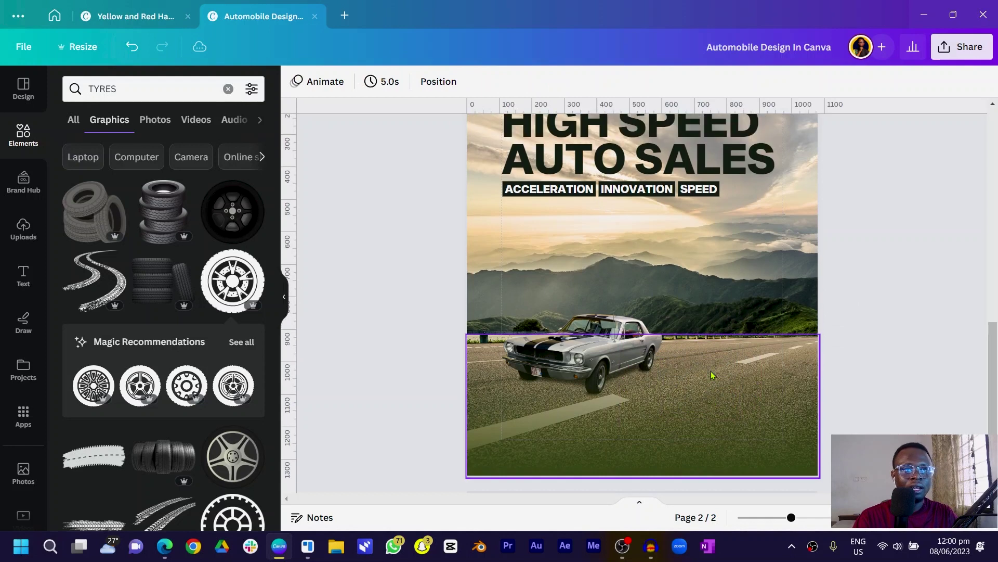
# Select all six service icons and labels on page 1, from Brake Work to the oil filter.
pyautogui.click(764, 252)
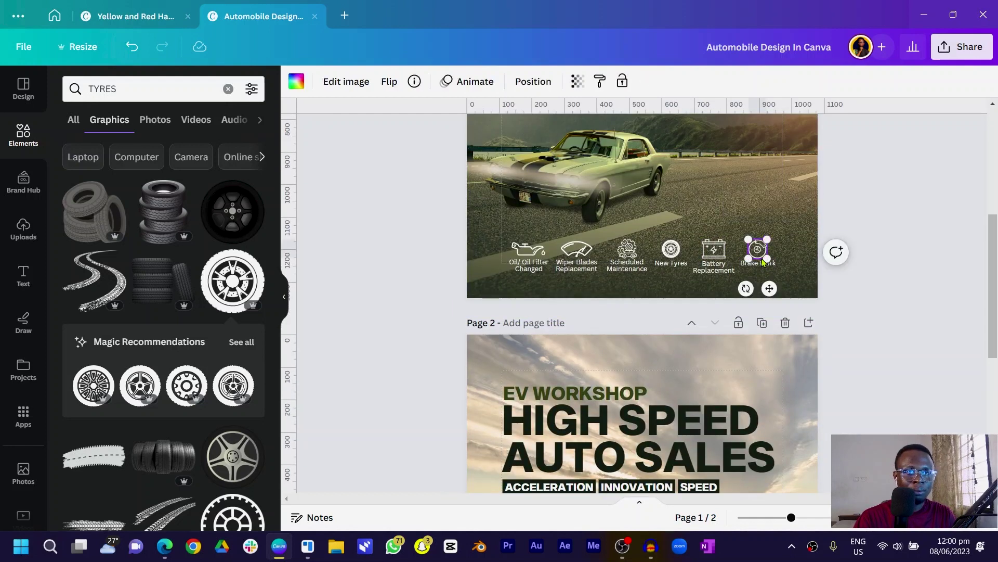
pyautogui.keyDown('shift'); pyautogui.click(761, 264); pyautogui.keyUp('shift')
pyautogui.keyDown('shift'); pyautogui.click(714, 250); pyautogui.keyUp('shift')
pyautogui.keyDown('shift'); pyautogui.click(707, 263); pyautogui.keyUp('shift')
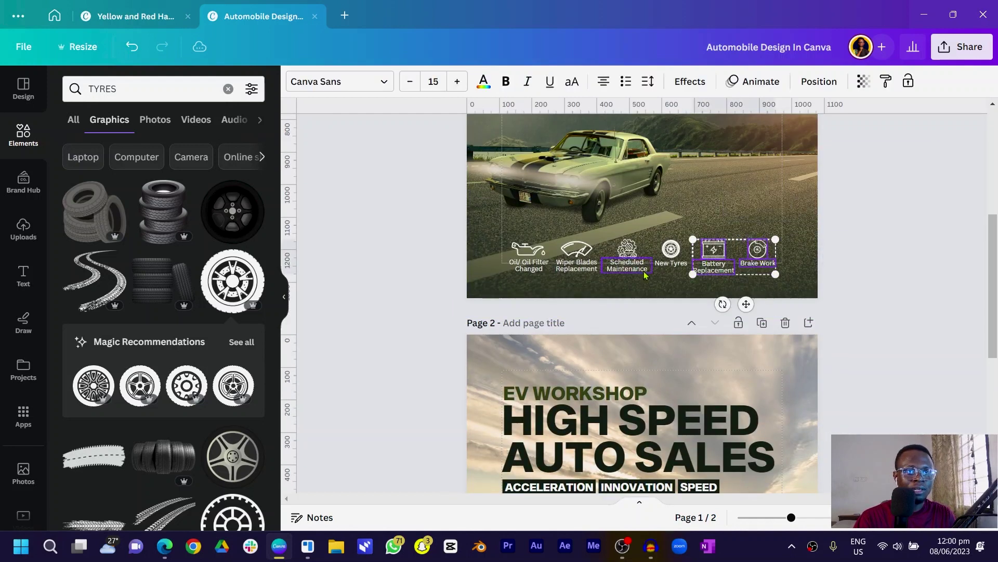
pyautogui.keyDown('shift'); pyautogui.click(662, 266); pyautogui.keyUp('shift')
pyautogui.keyDown('shift'); pyautogui.click(630, 250); pyautogui.keyUp('shift')
pyautogui.keyDown('shift'); pyautogui.click(627, 264); pyautogui.keyUp('shift')
pyautogui.keyDown('shift'); pyautogui.click(576, 248); pyautogui.keyUp('shift')
pyautogui.keyDown('shift'); pyautogui.click(576, 267); pyautogui.keyUp('shift')
pyautogui.keyDown('shift'); pyautogui.click(537, 253); pyautogui.keyUp('shift')
# Paste the copied service icon row onto page 2's green base and zoom in on it.
pyautogui.hotkey('ctrl', 'c')
pyautogui.scroll(-6, 536, 263)
pyautogui.hotkey('ctrl', 'v')
pyautogui.click(341, 292)
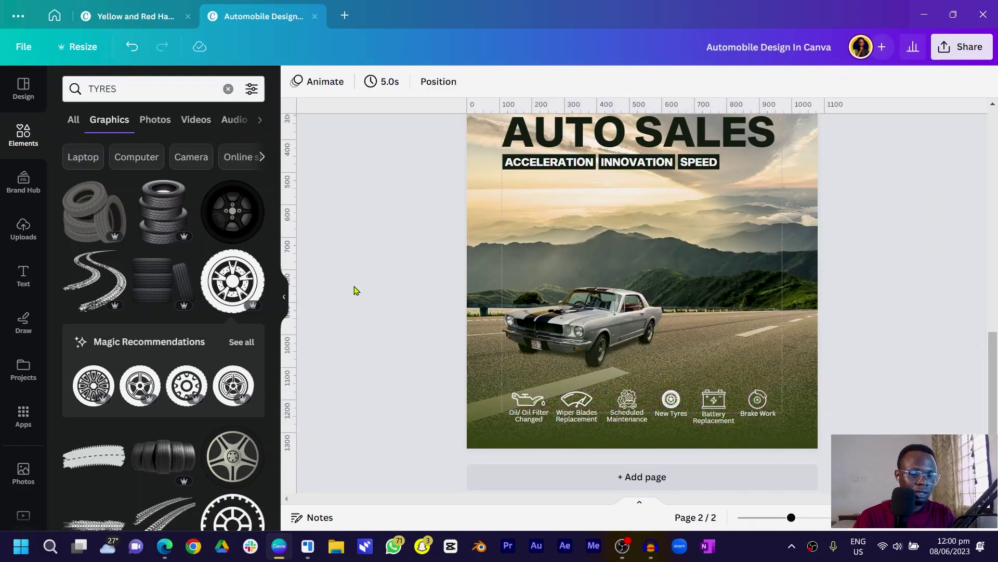
pyautogui.hotkey('ctrl', '+')
pyautogui.scroll(-3, 353, 289)
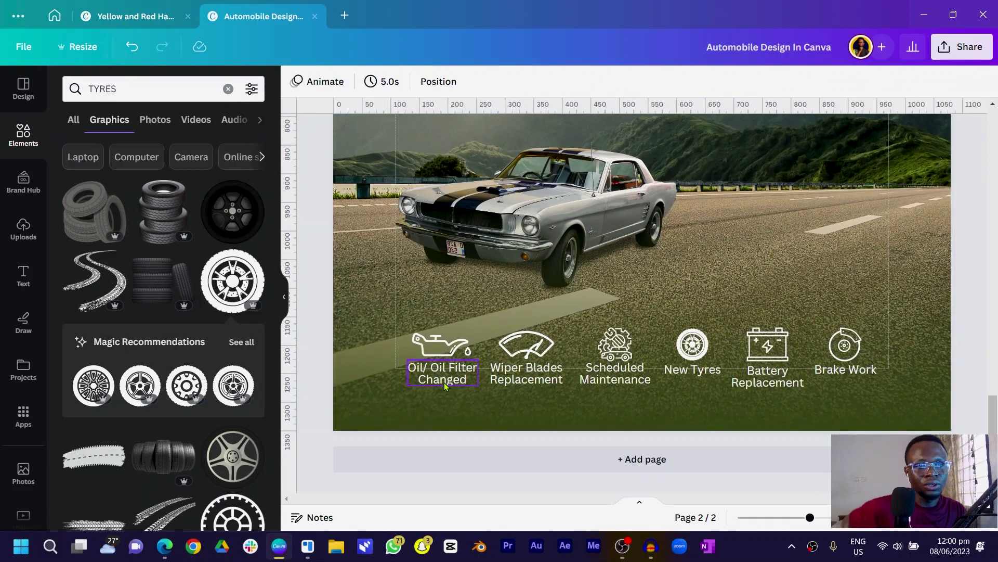
# Search Elements for 'CAR OIL' and add the black oil-can outline graphic to page 2.
pyautogui.click(138, 89)
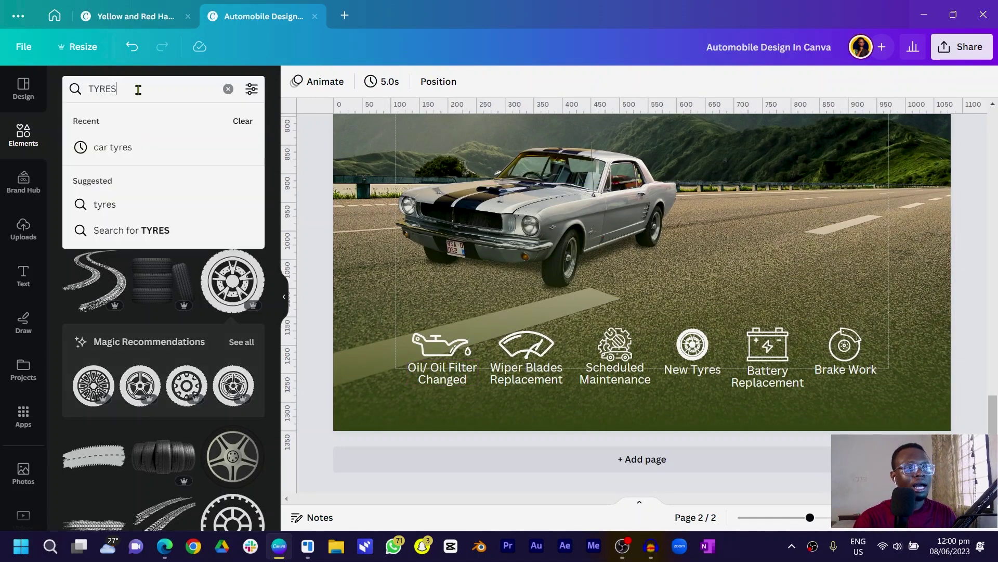
pyautogui.hotkey('ctrl', 'a')
pyautogui.write('CAR OIL')
pyautogui.press('Return')
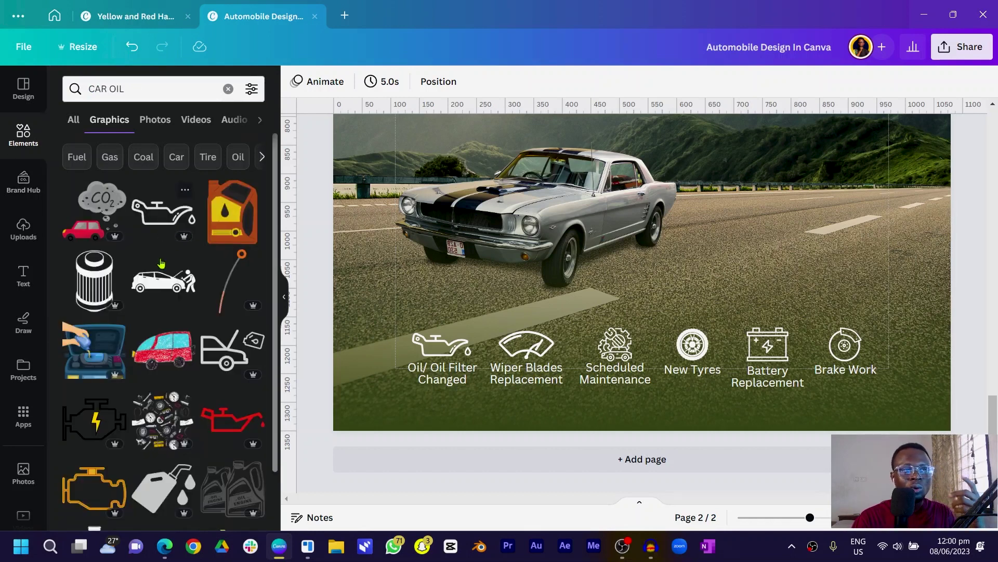
pyautogui.click(163, 212)
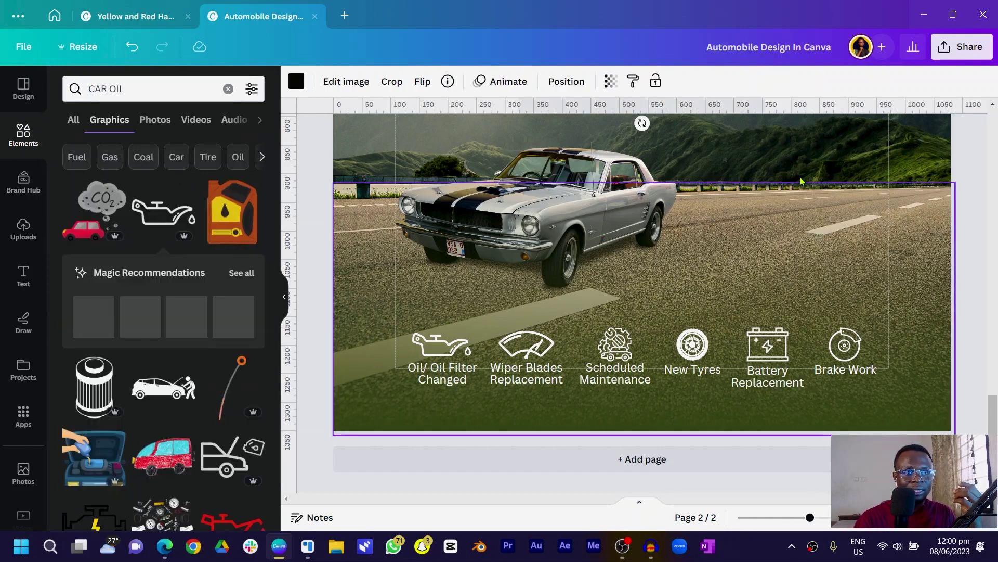
pyautogui.scroll(-3, 520, 245)
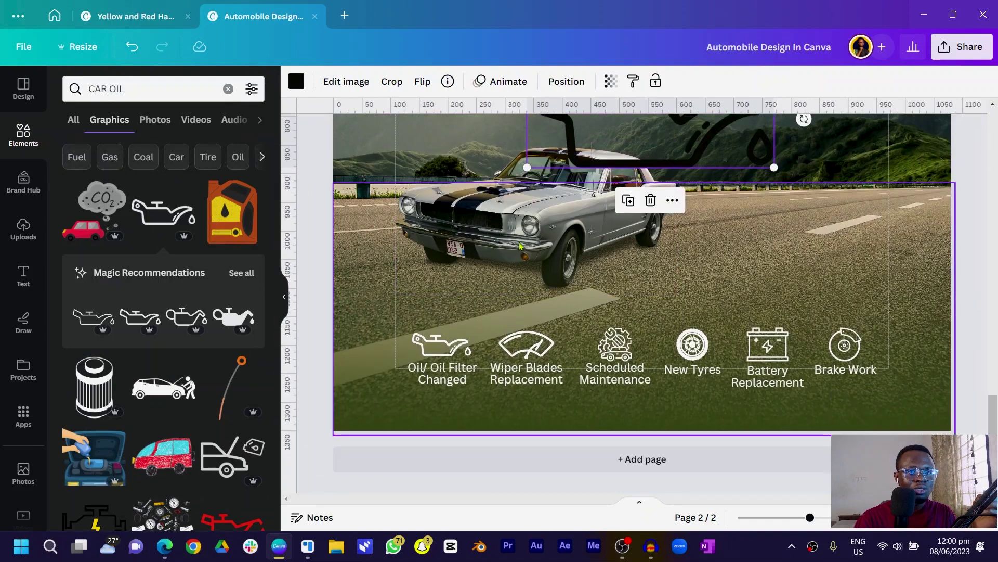